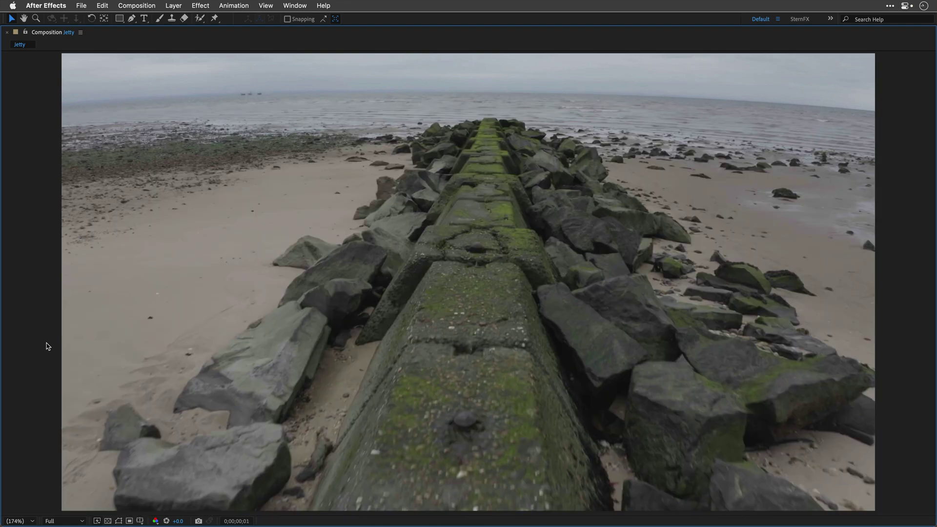
- Run Track Camera on Jetty.mp4 and scrub frames to check the solved 3D track points
key("grave")
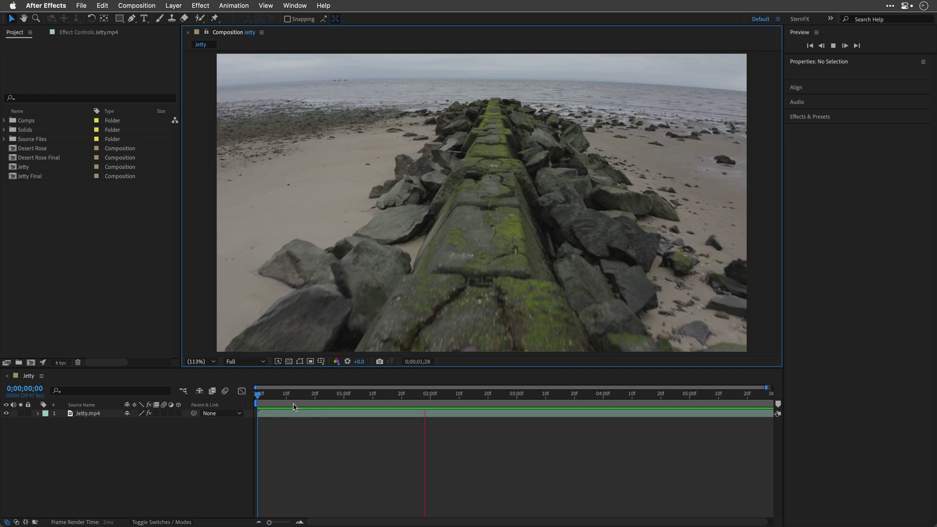
left_click(122, 439)
left_click(92, 414)
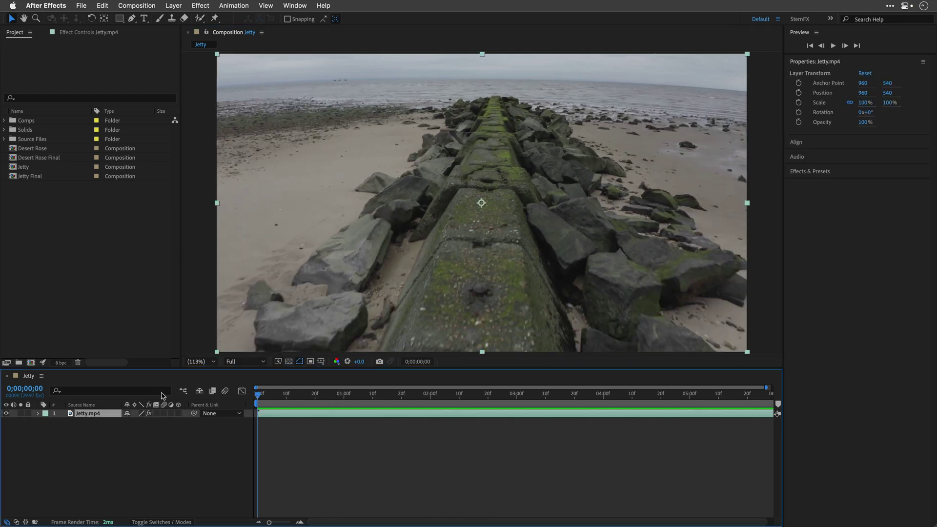
left_click(243, 5)
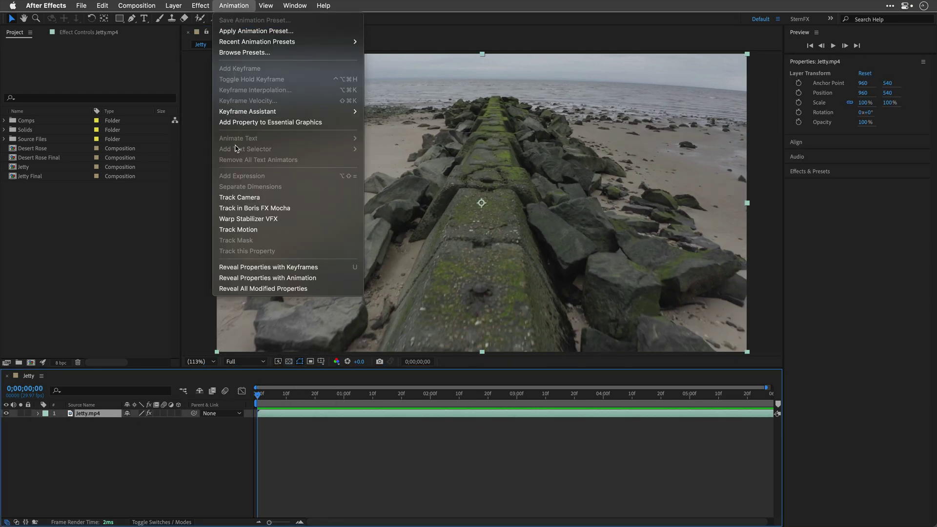
left_click(238, 198)
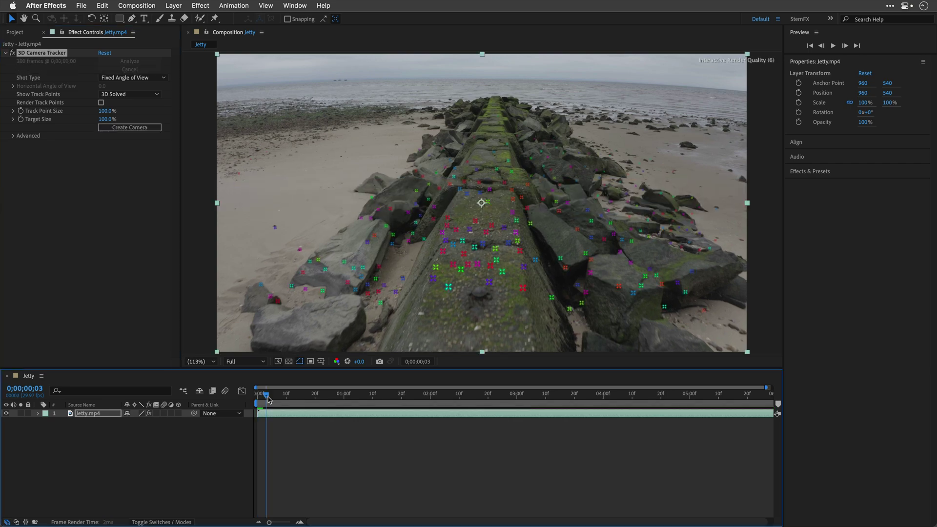
mouse_move(258, 394)
left_mouse_down()
mouse_move(360, 403)
mouse_move(779, 404)
mouse_move(257, 408)
left_mouse_up()
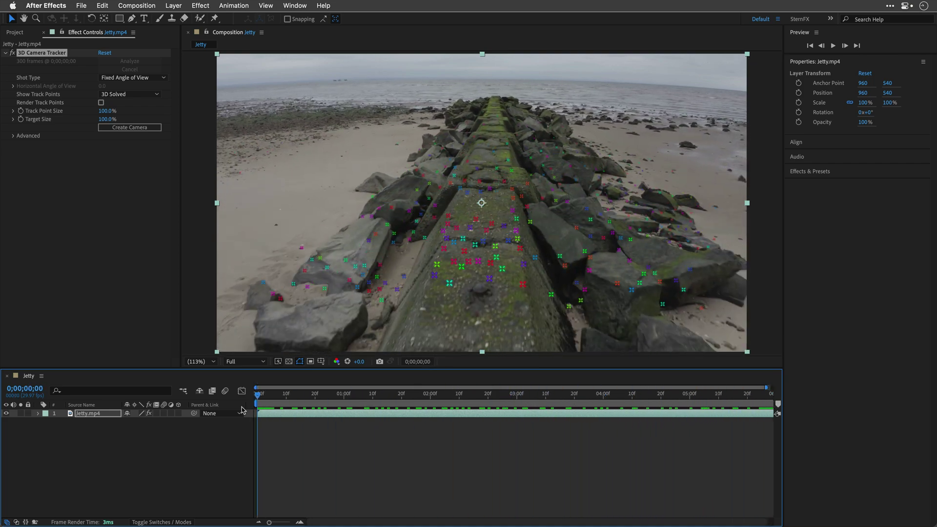
- Expand the 3D Camera Tracker's Advanced section to show the 1.19-pixel average error
left_click(12, 137)
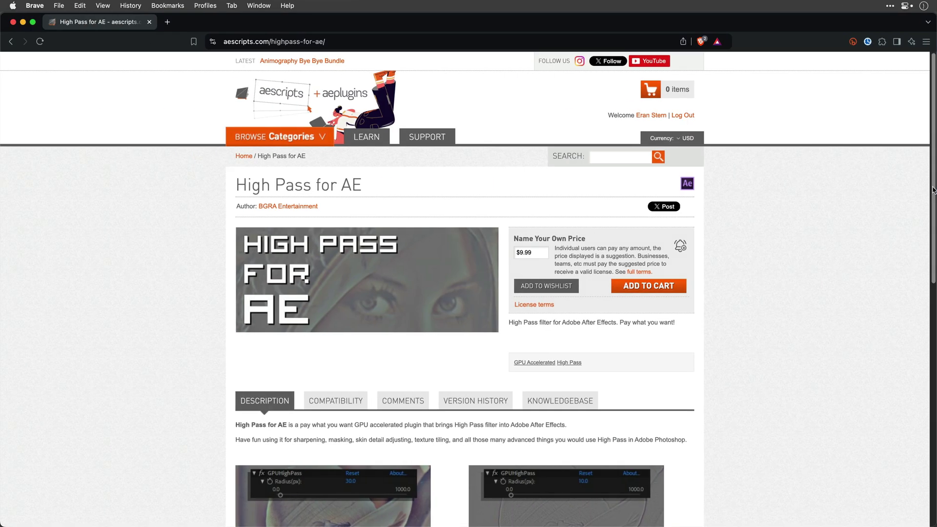
- Scroll the High Pass for AE plugin page to read its description
mouse_move(934, 190)
left_mouse_down()
mouse_move(929, 301)
mouse_move(923, 199)
left_mouse_up()
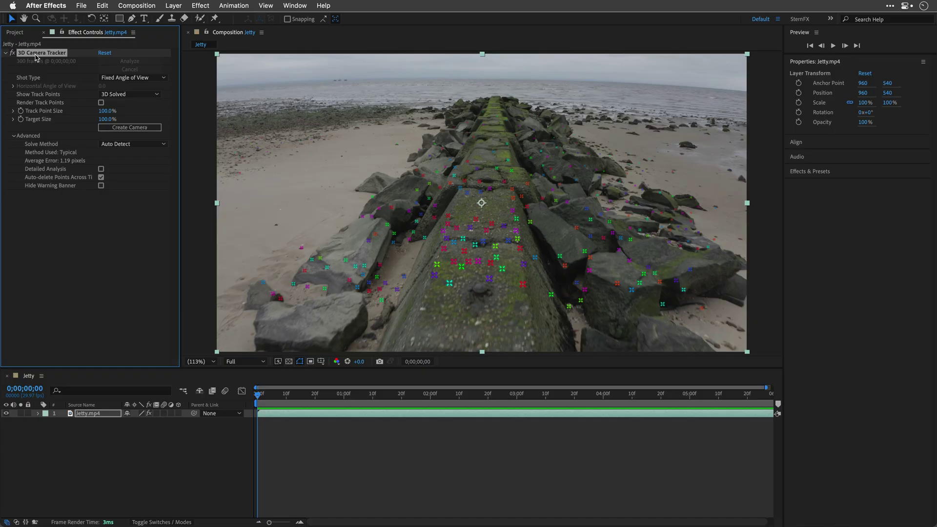
- Delete the 3D Camera Tracker and apply HighpassForAE from the BGRA effects category
key("Delete")
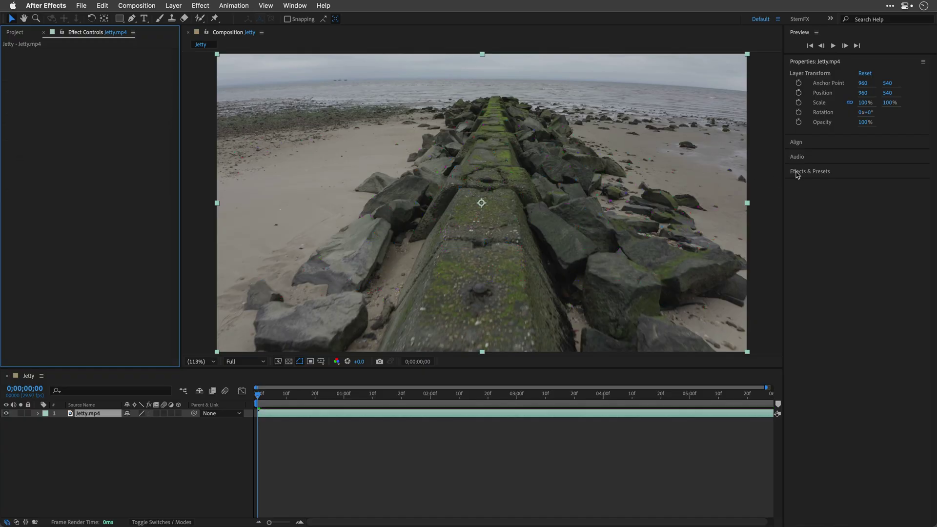
left_click(800, 173)
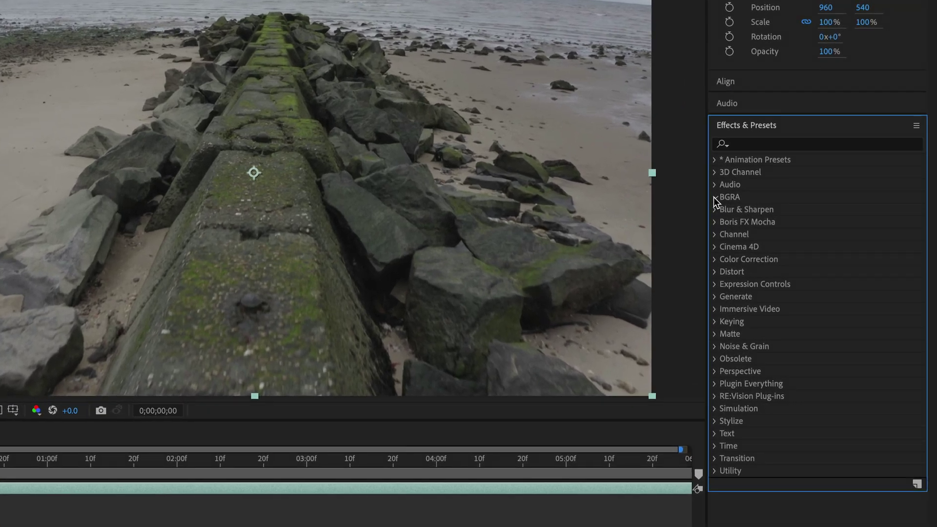
left_click(787, 218)
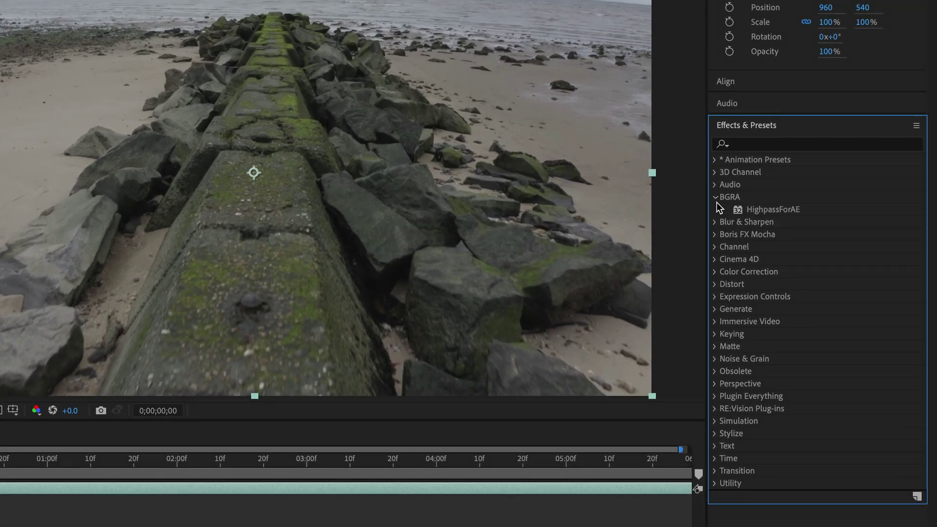
double_click(786, 211)
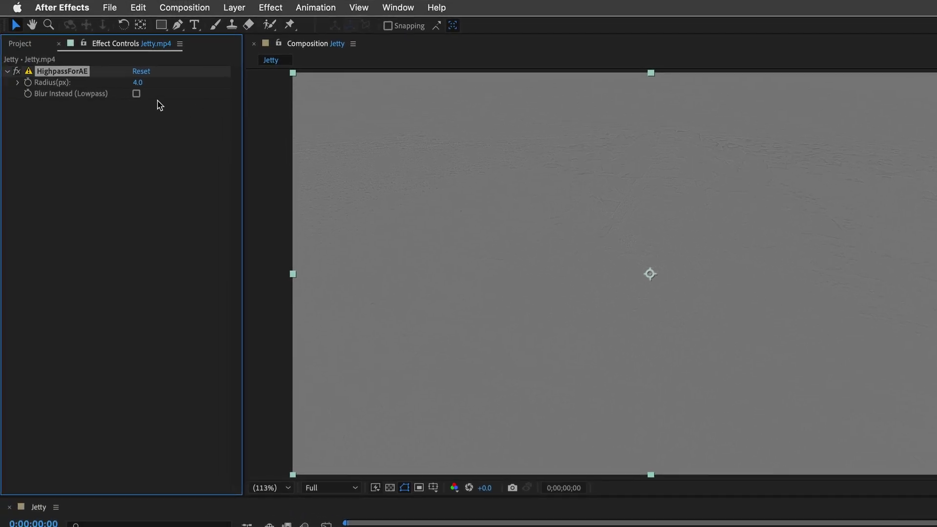
- Set the HighpassForAE radius to 54, lower it to about 24, and dismiss its rendering warning
left_click(138, 82)
type("54")
key("Return")
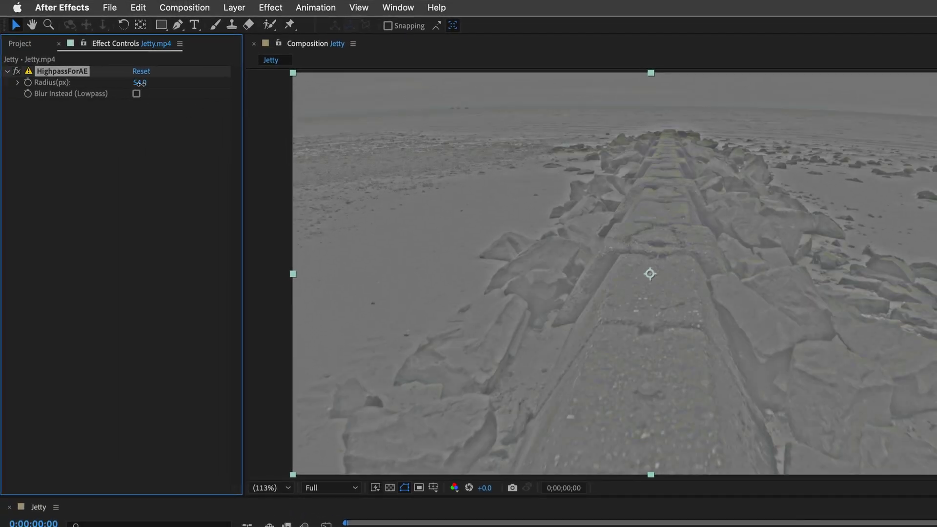
left_click_drag(140, 83, 139, 83)
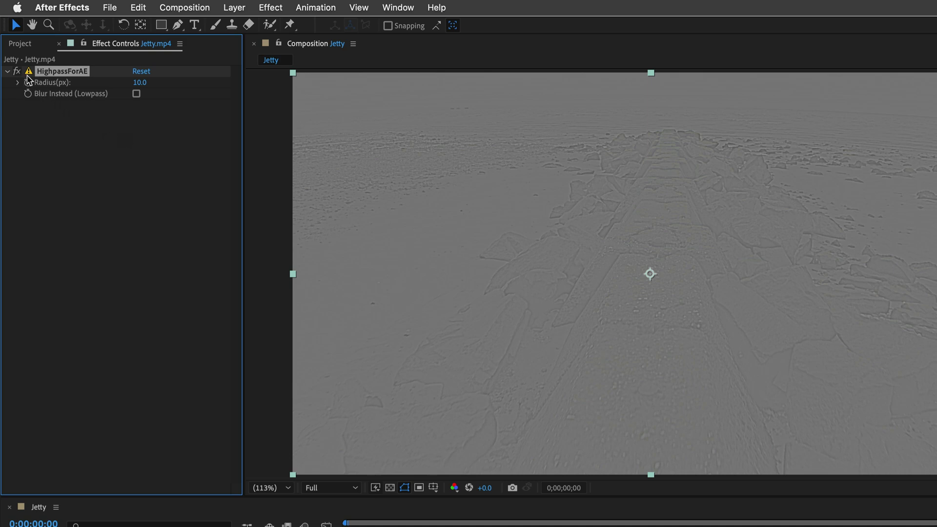
left_click(28, 73)
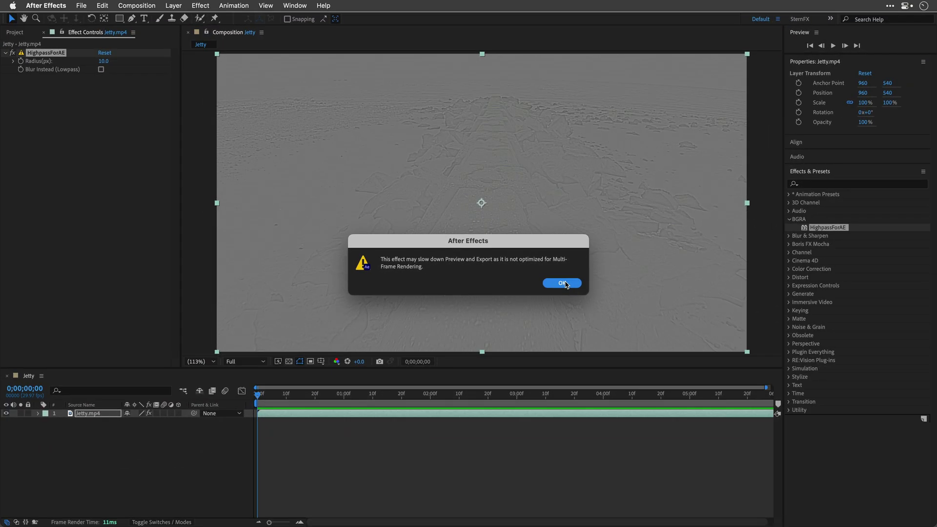
left_click(672, 302)
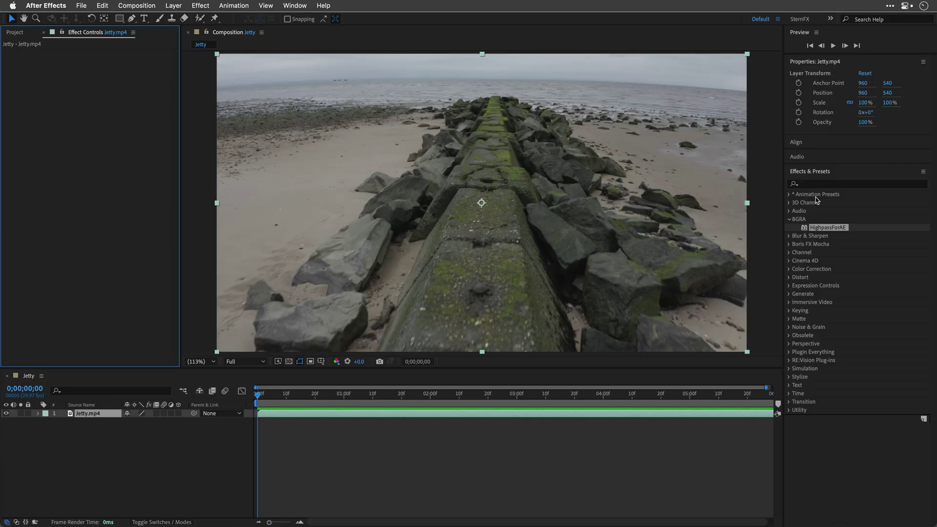
- Apply Fast Box Blur to Jetty.mp4 with radius 2 and 6 iterations
left_click(790, 219)
left_click(804, 184)
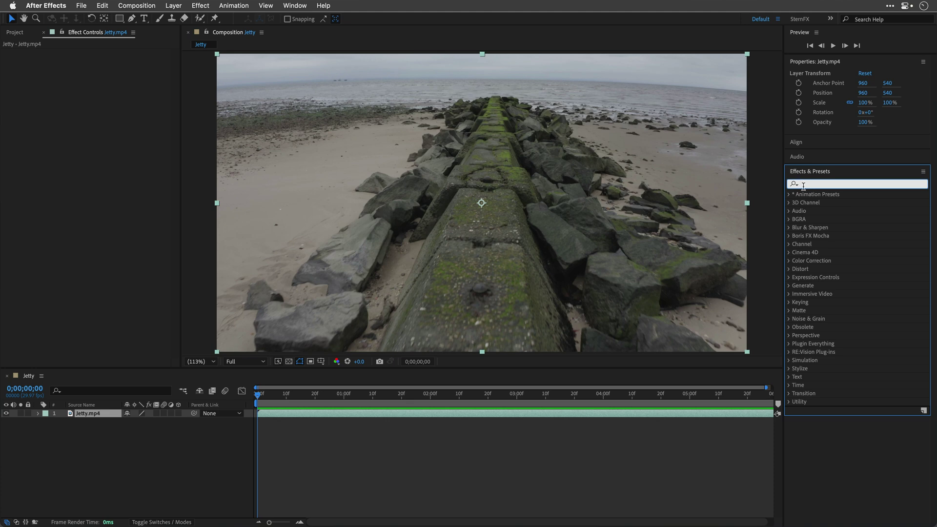
type("fast")
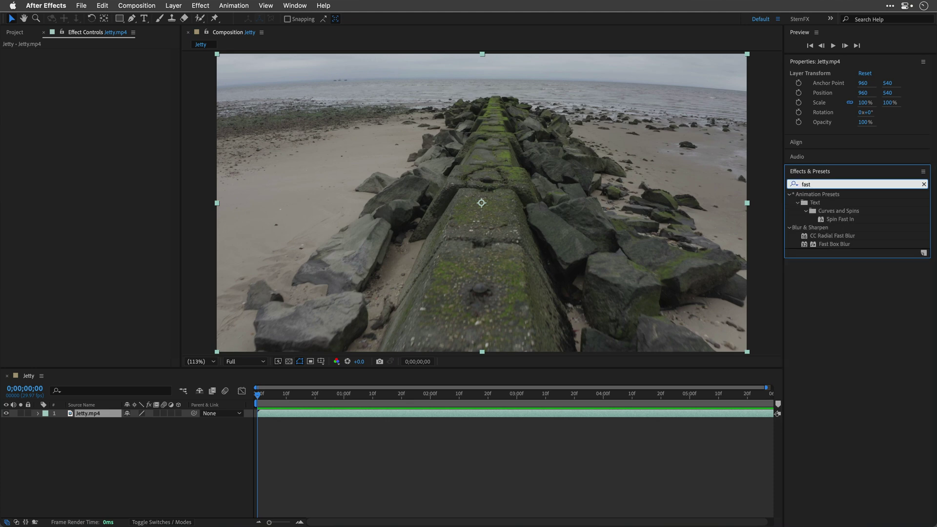
double_click(829, 244)
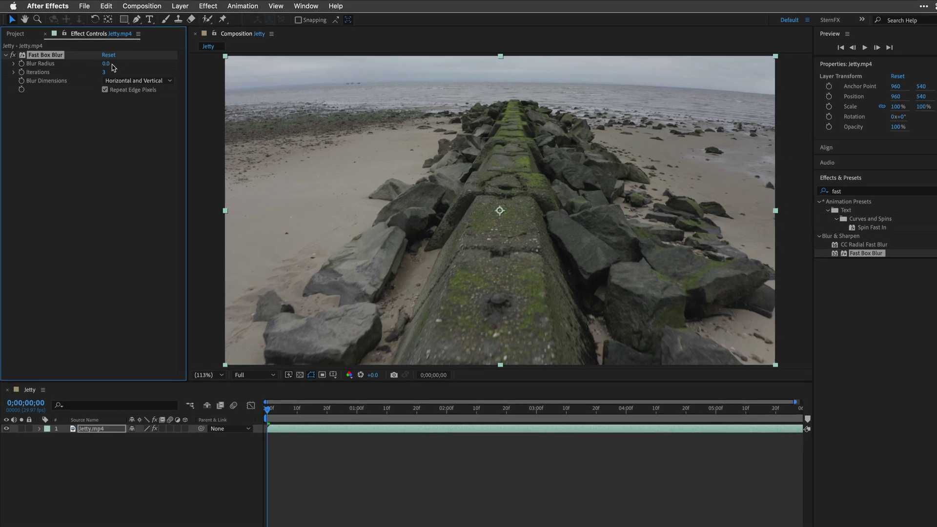
left_click(102, 61)
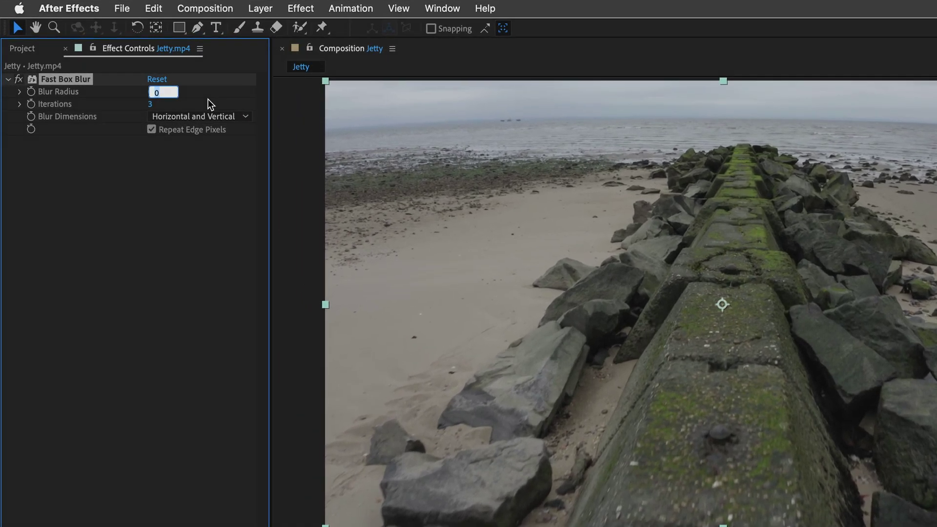
type("2")
key("Tab")
type("6")
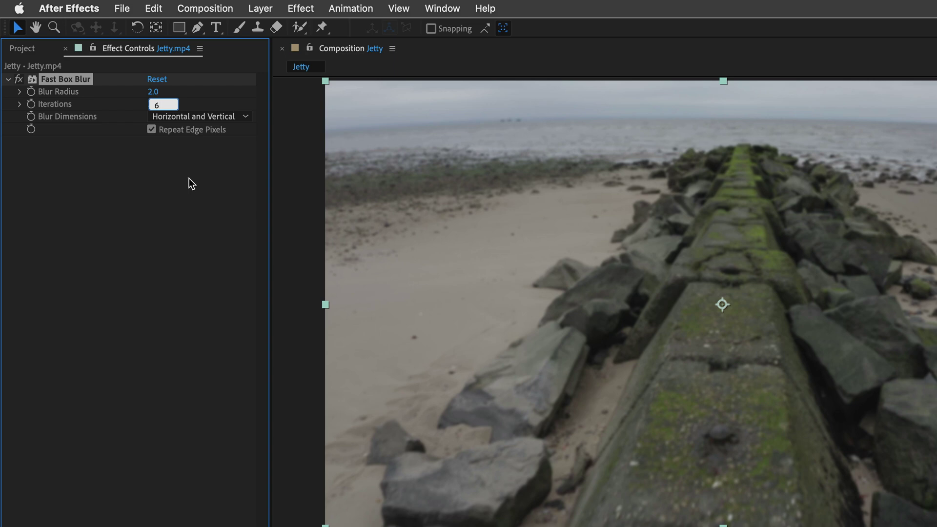
left_click(133, 179)
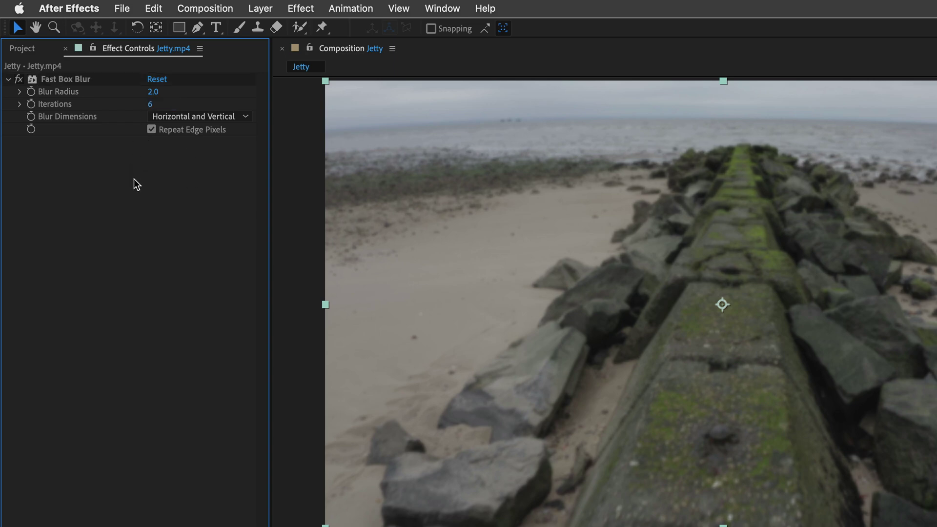
- Add the Invert effect to the blurred layer
key("ctrl+space")
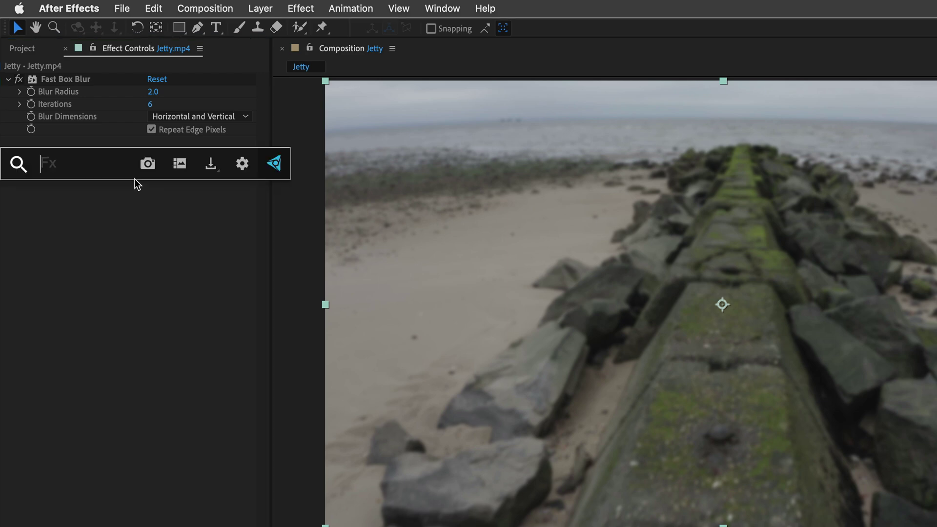
type("inv")
key("Return")
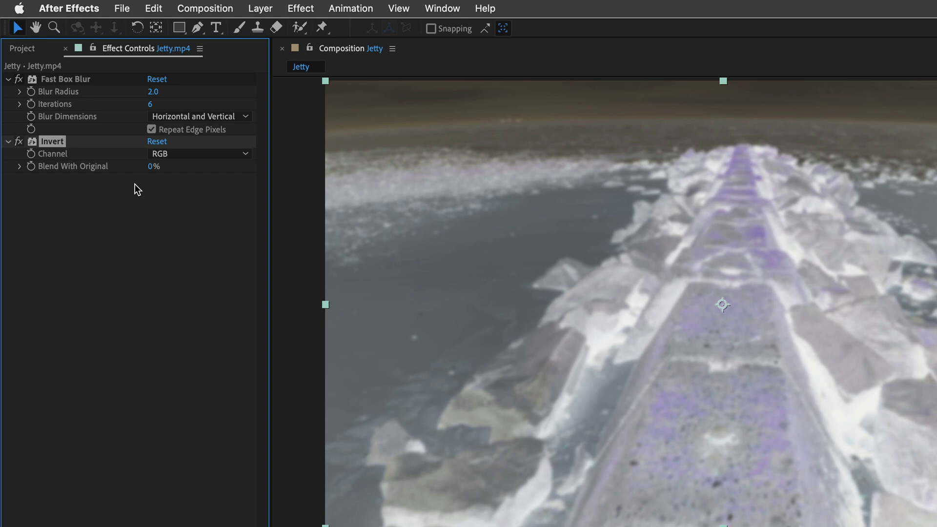
- Apply CC Composite with its opacity set to 50%
key("ctrl+space")
type("cc co")
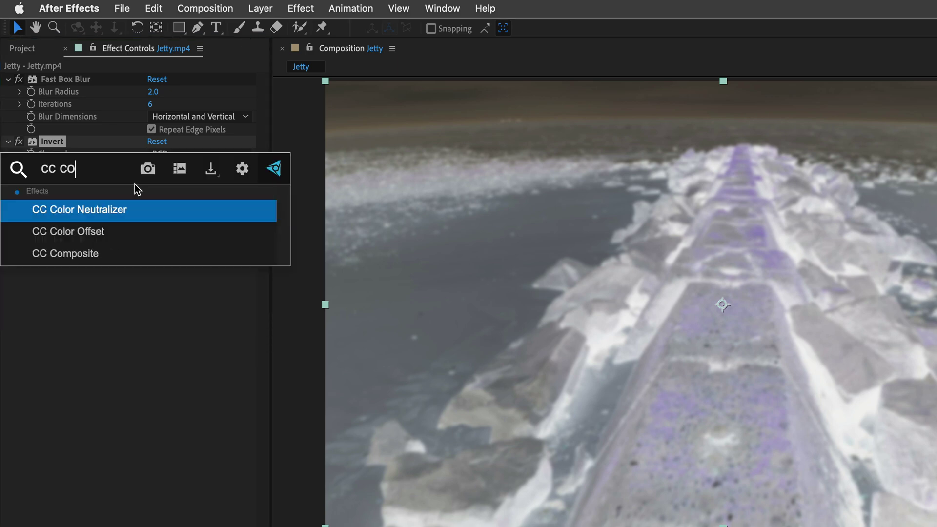
key("Down")
key("Down")
key("Return")
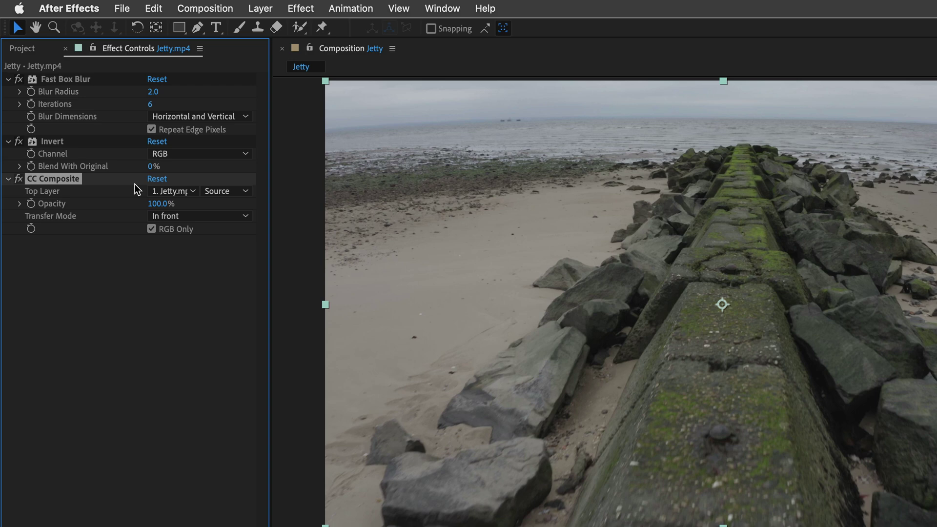
left_click(157, 204)
type("50")
key("Return")
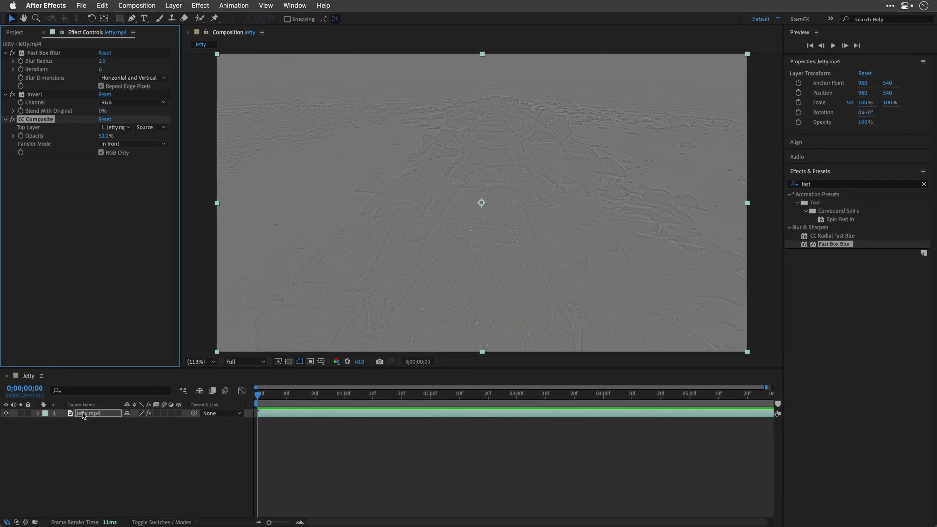
- Duplicate the Jetty.mp4 layer and turn off effects on the lower copy
left_click(83, 414)
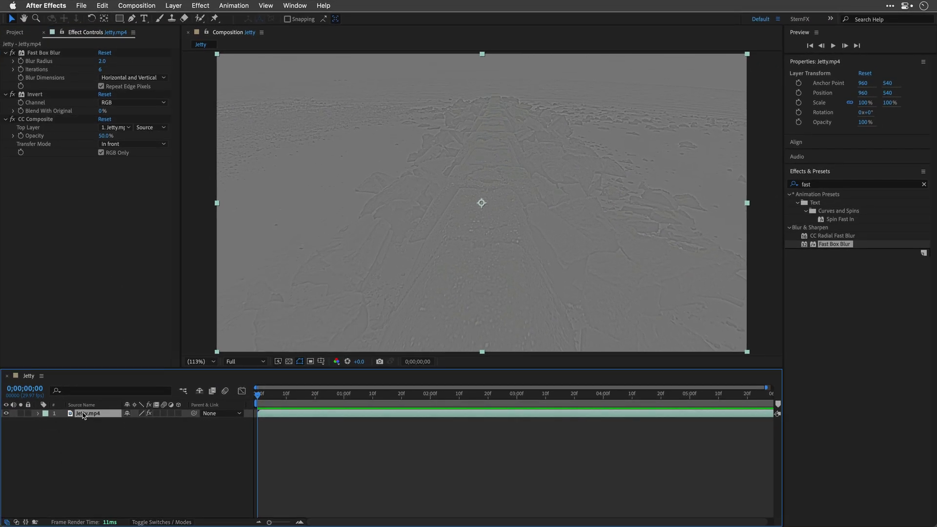
key("super+d")
left_click(92, 422)
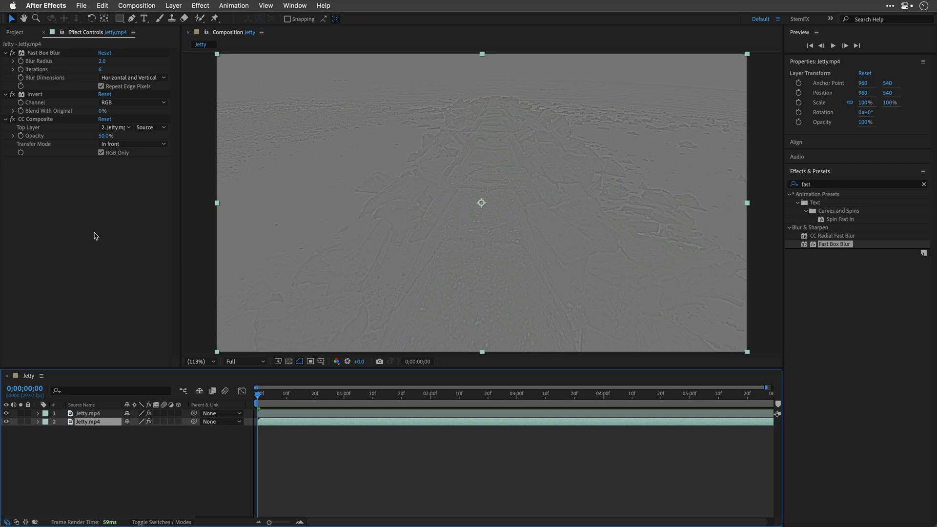
left_click(149, 422)
- Set the top high-pass layer to Overlay, then remove the clean duplicate
left_click(82, 415)
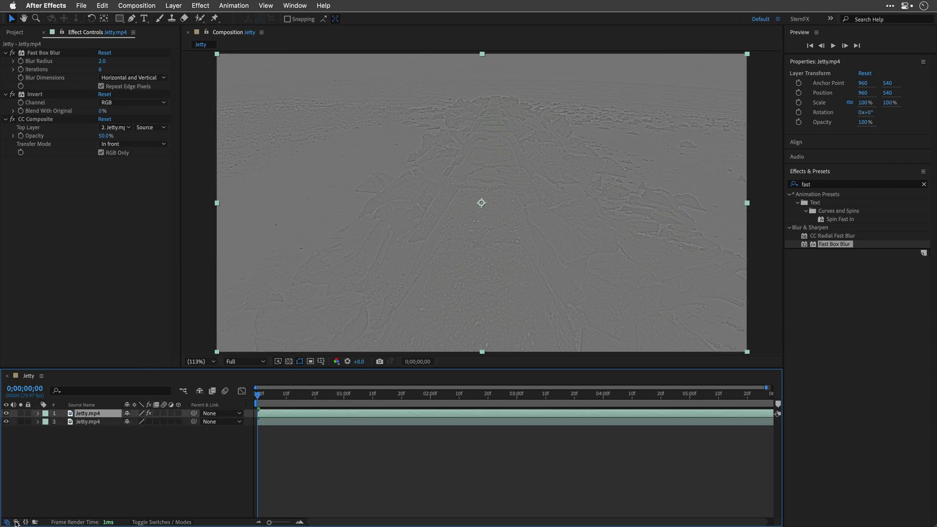
left_click(16, 523)
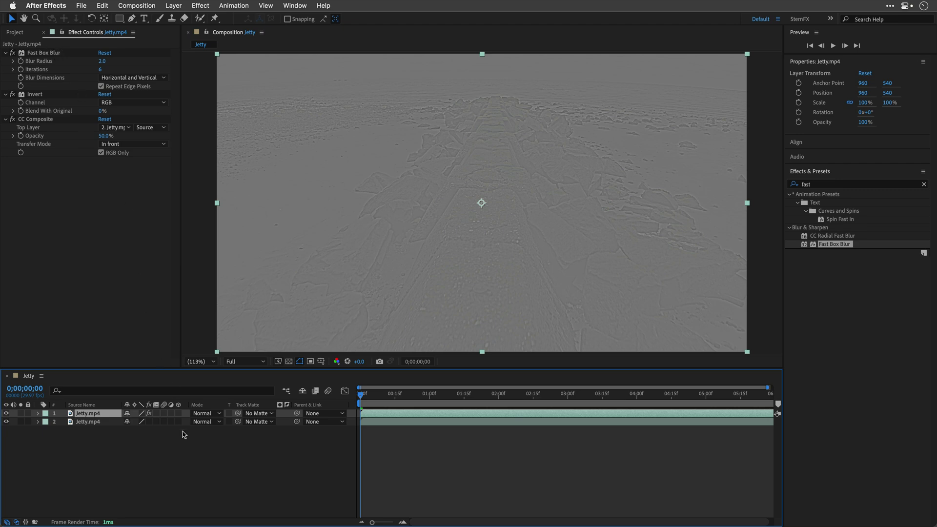
left_click(210, 414)
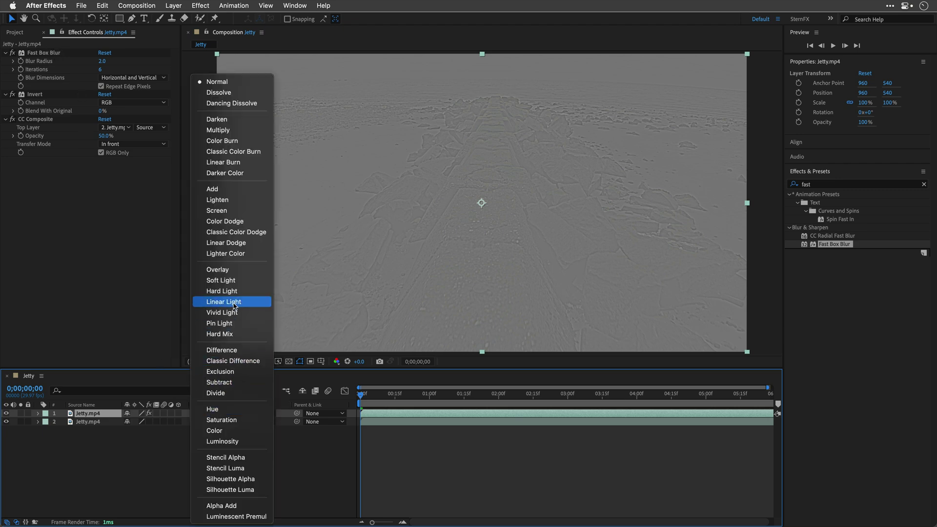
left_click(230, 269)
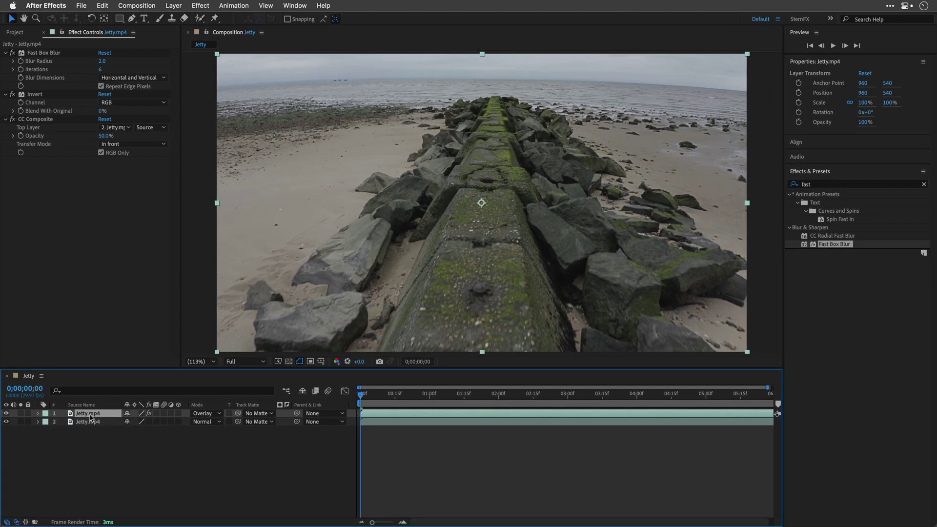
key("ctrl+z")
key("ctrl+z")
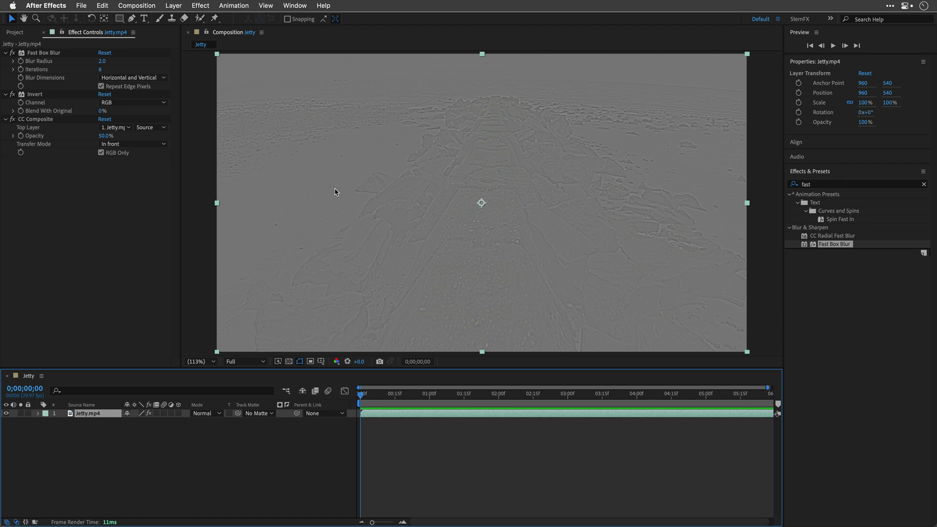
- Apply Levels with input black at 107 and input white at 146
key("ctrl+space")
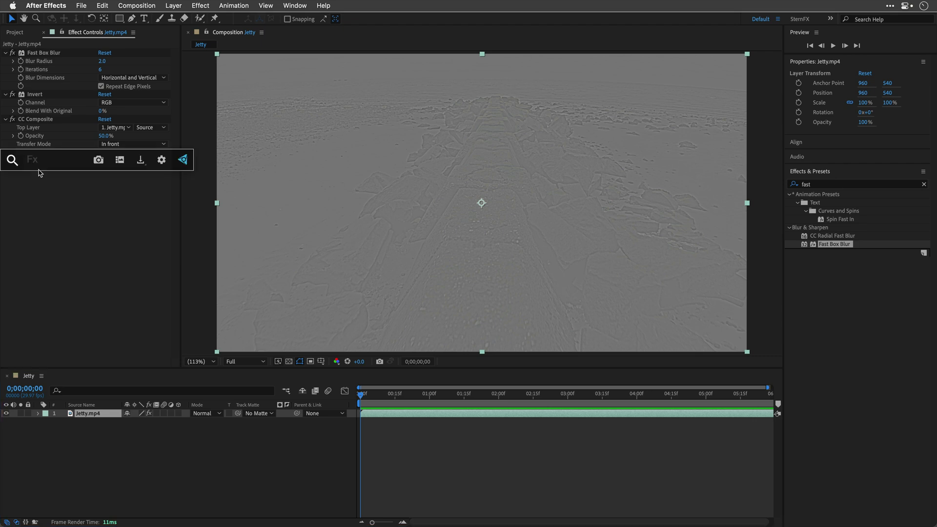
type("levels")
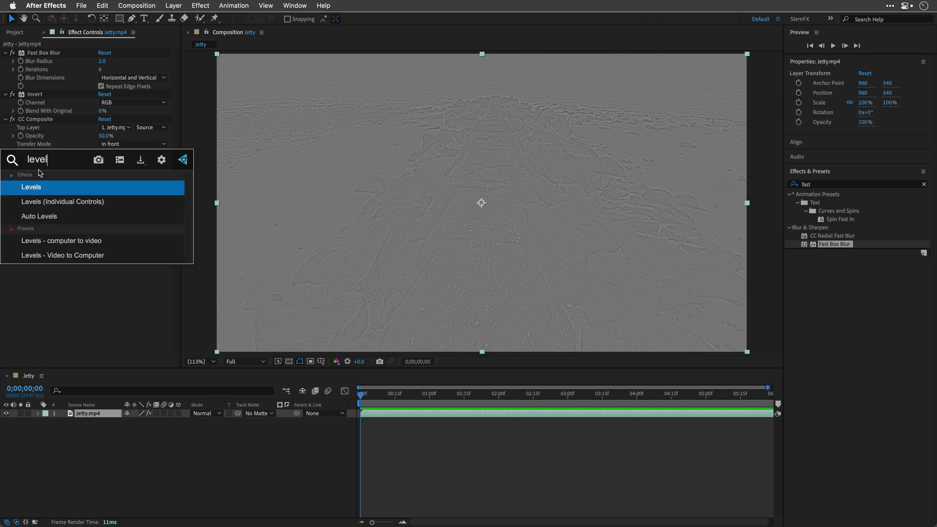
key("Return")
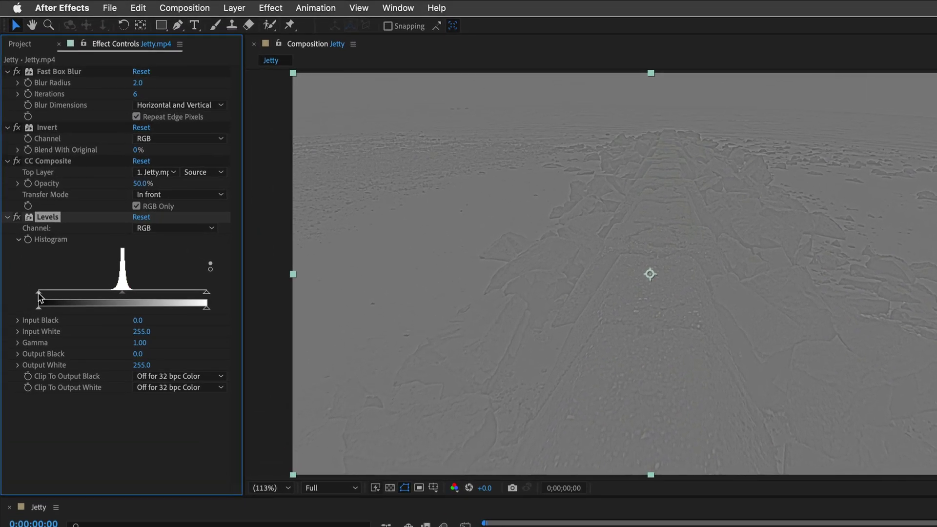
left_click_drag(39, 296, 115, 292)
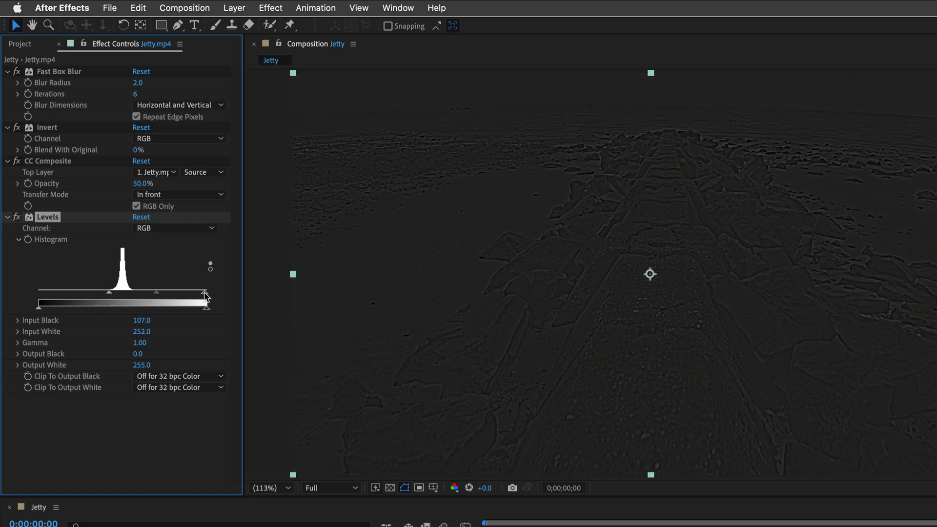
left_click_drag(206, 293, 135, 299)
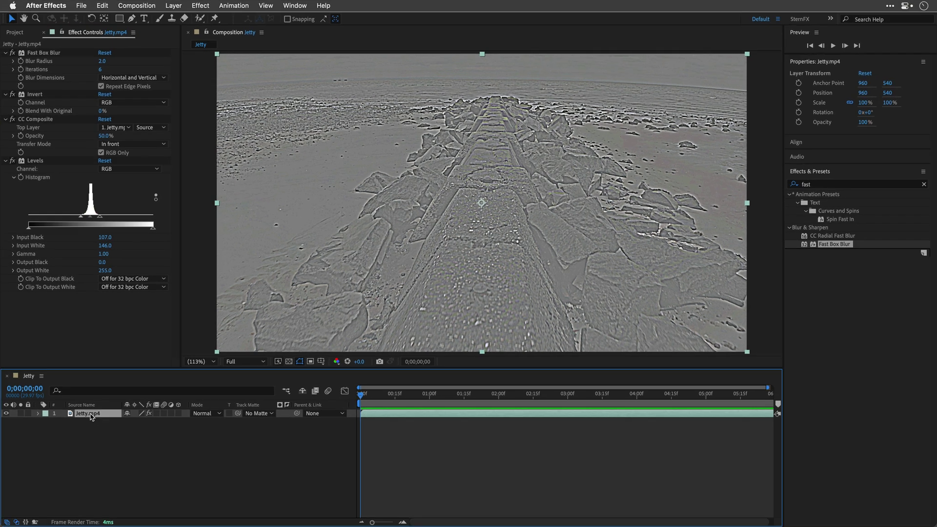
- Precompose the Jetty layer as 'Jetty HP', moving all attributes into it
key("super+shift+c")
left_click(491, 215)
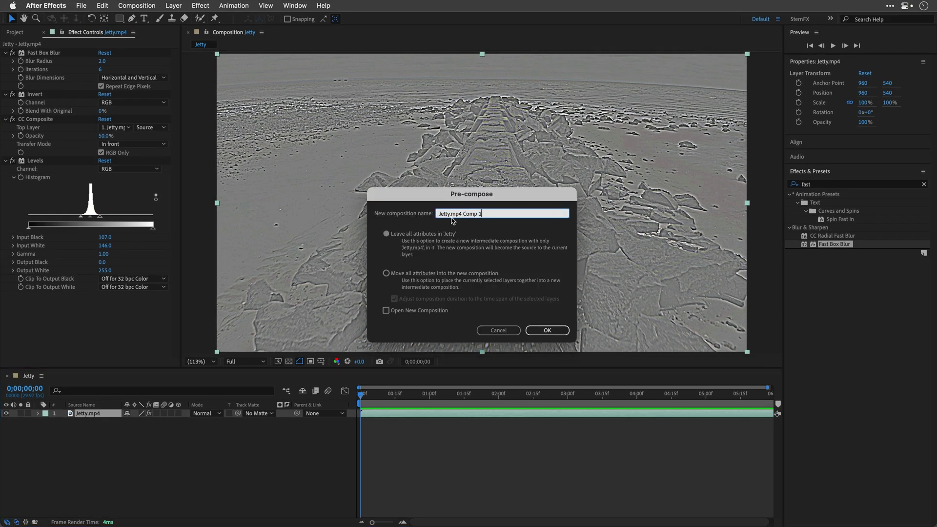
left_click_drag(450, 215, 518, 215)
key("BackSpace")
type("HP")
left_click(392, 275)
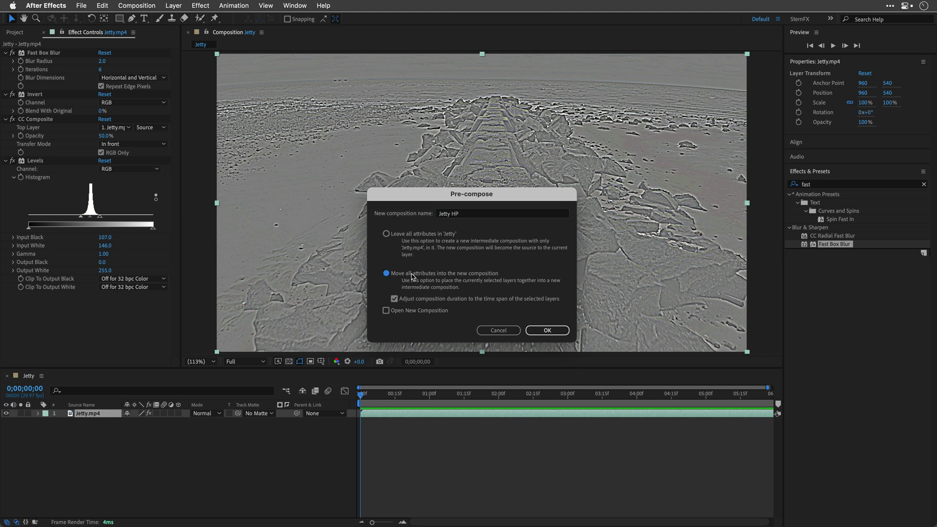
left_click(537, 329)
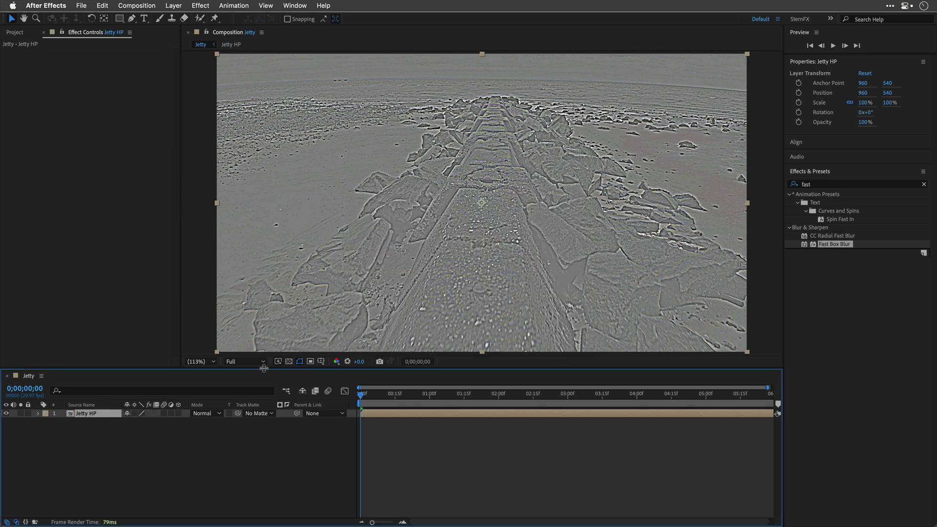
- Track Camera on the Jetty HP layer and show the 0.58-pixel average error
left_click(243, 4)
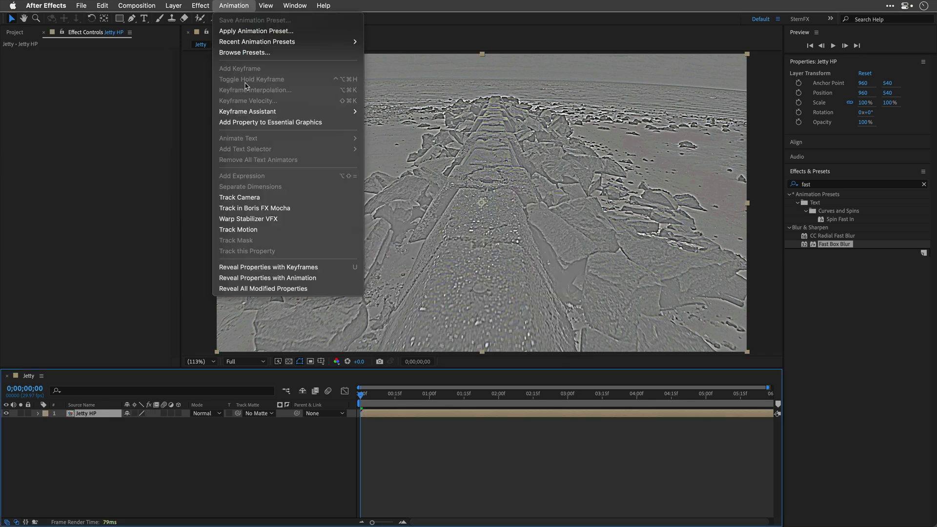
left_click(253, 197)
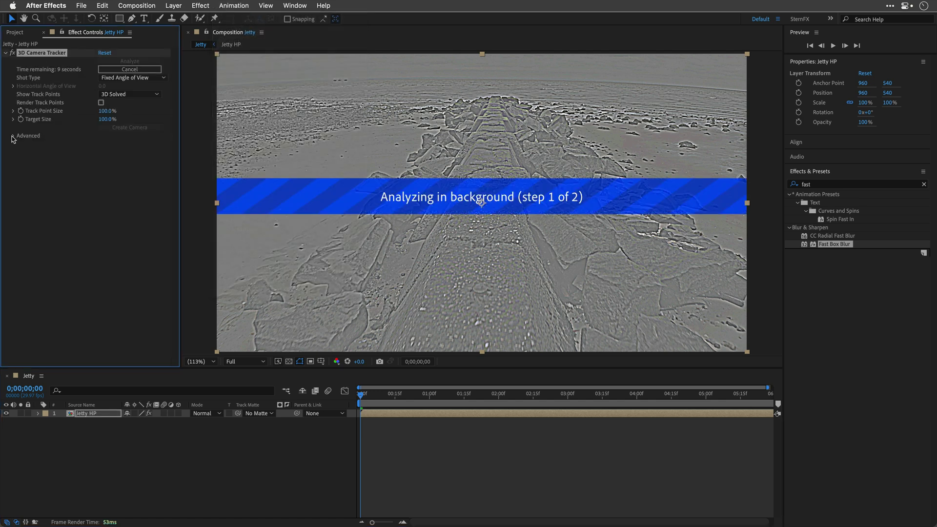
left_click(12, 137)
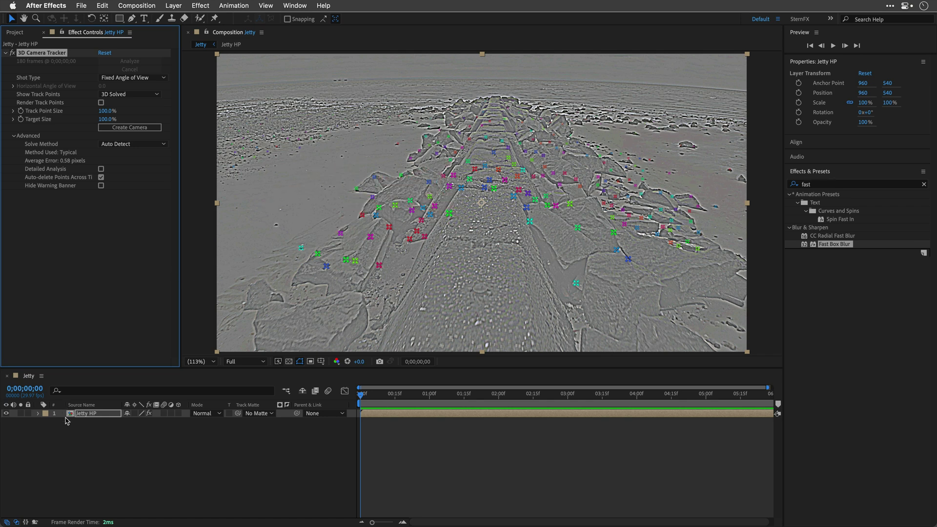
- Turn off the high-pass effects inside the Jetty HP precomp and return to the Jetty comp
double_click(83, 414)
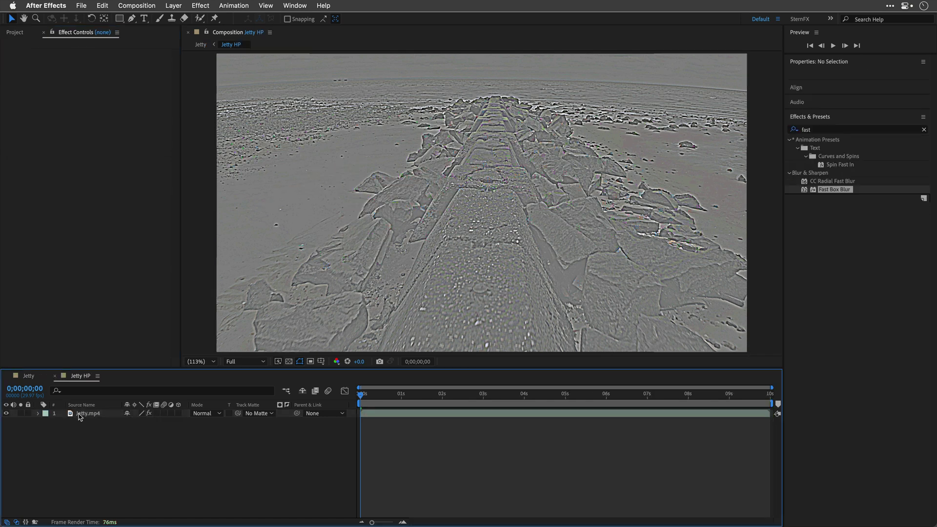
left_click(149, 414)
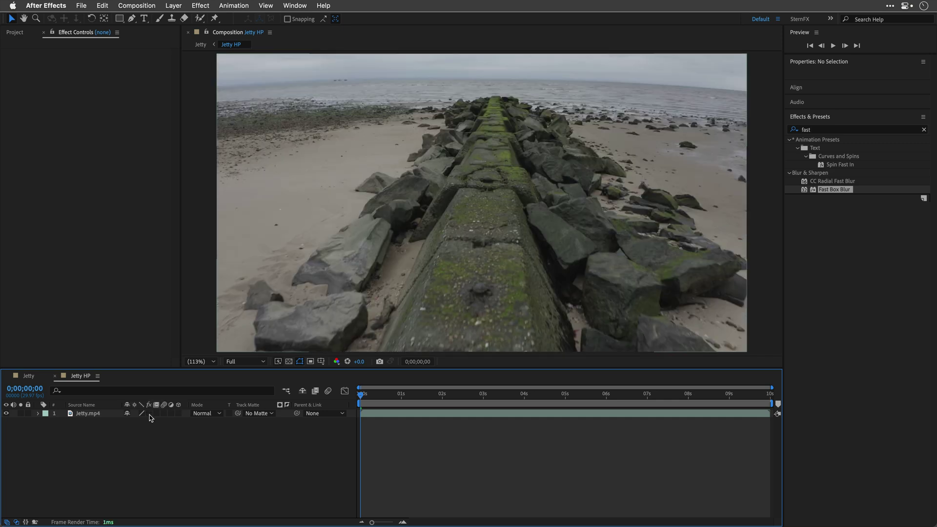
left_click(36, 380)
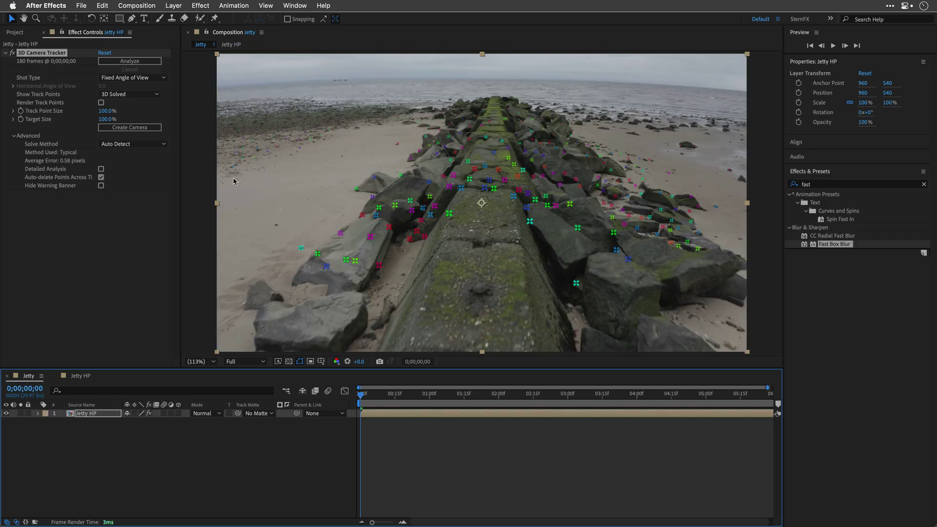
- Create a text layer and camera from track points on the jetty, reading JETTY
left_click(479, 183)
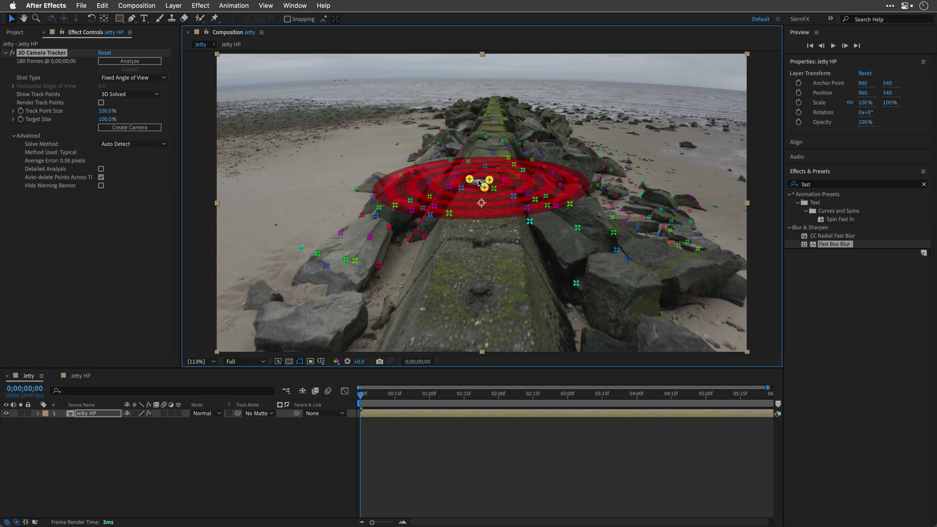
right_click(479, 183)
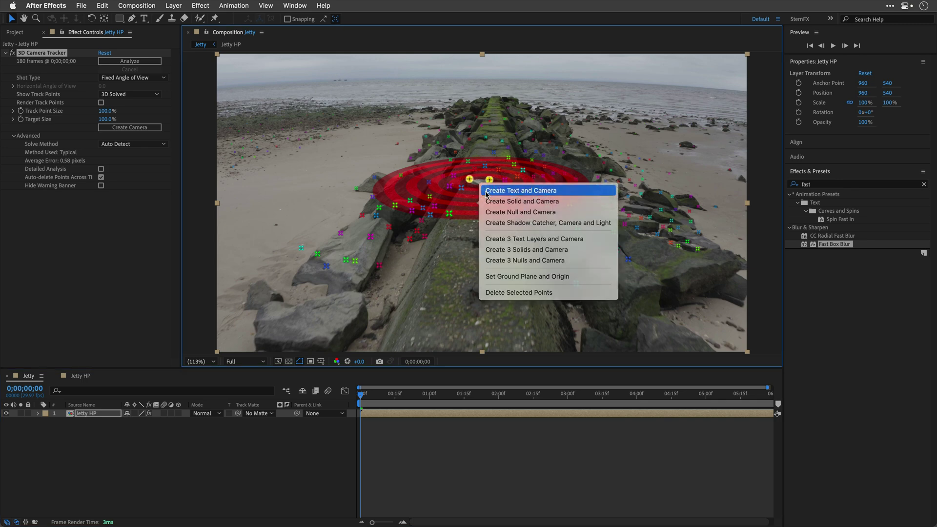
left_click(483, 190)
left_click(81, 414)
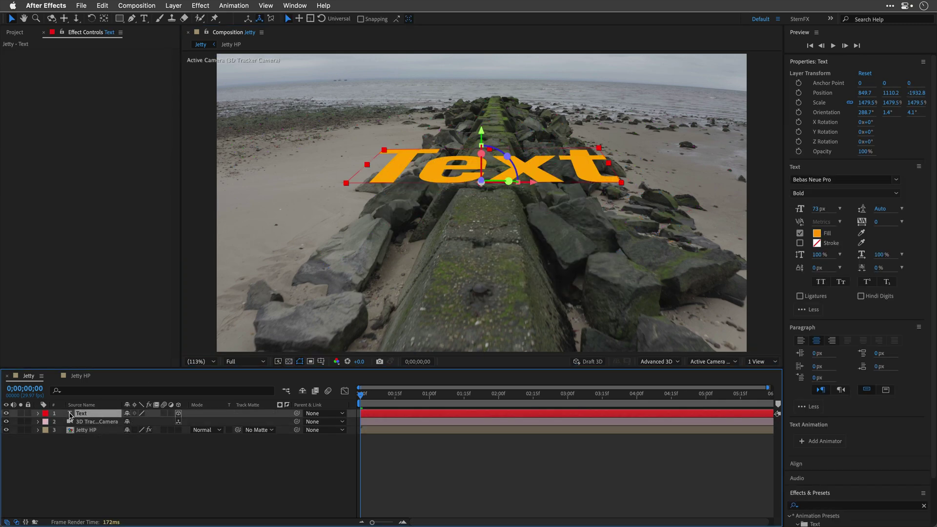
type("JETTY")
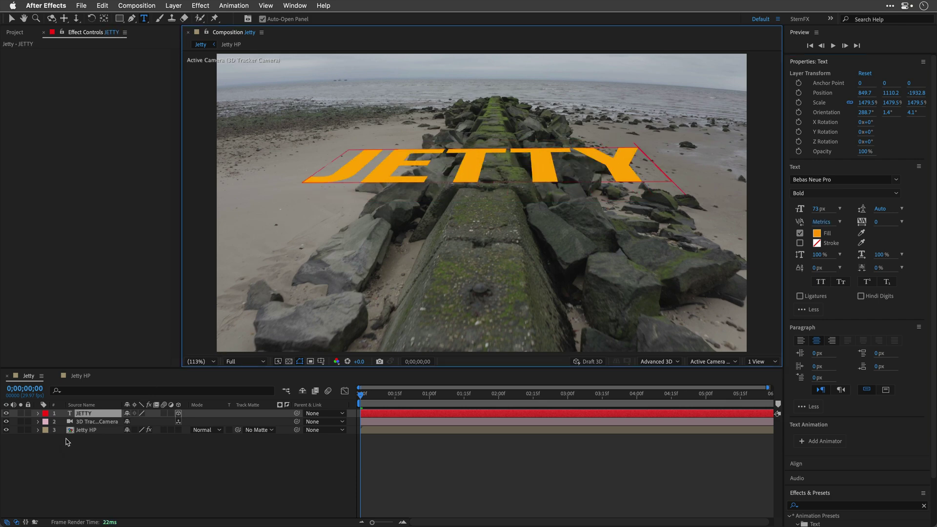
left_click(89, 415)
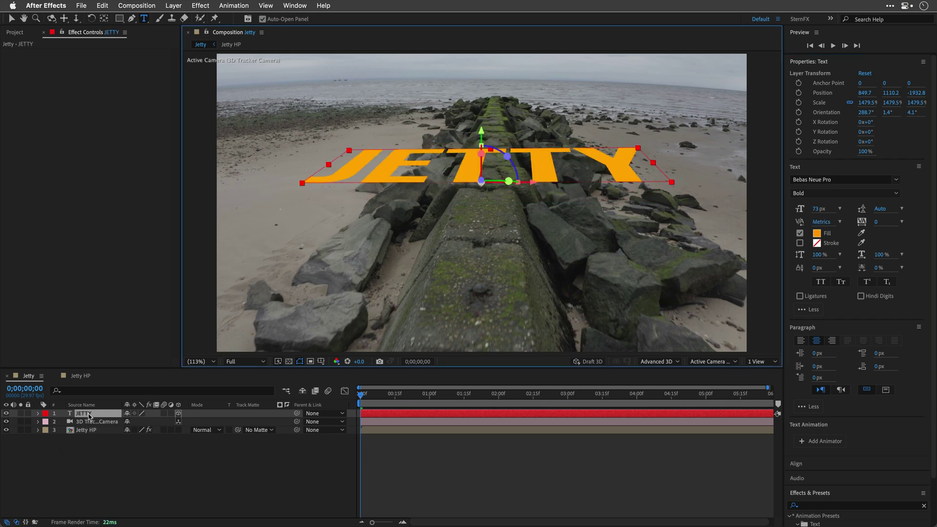
- Rotate the JETTY title 90° on X, scale it to 368.5%, and preview
left_click(867, 123)
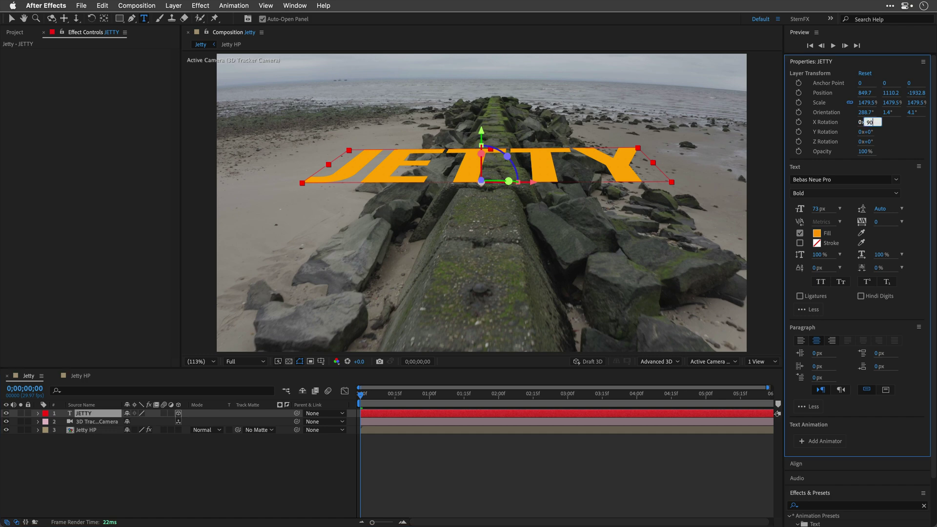
key("Return")
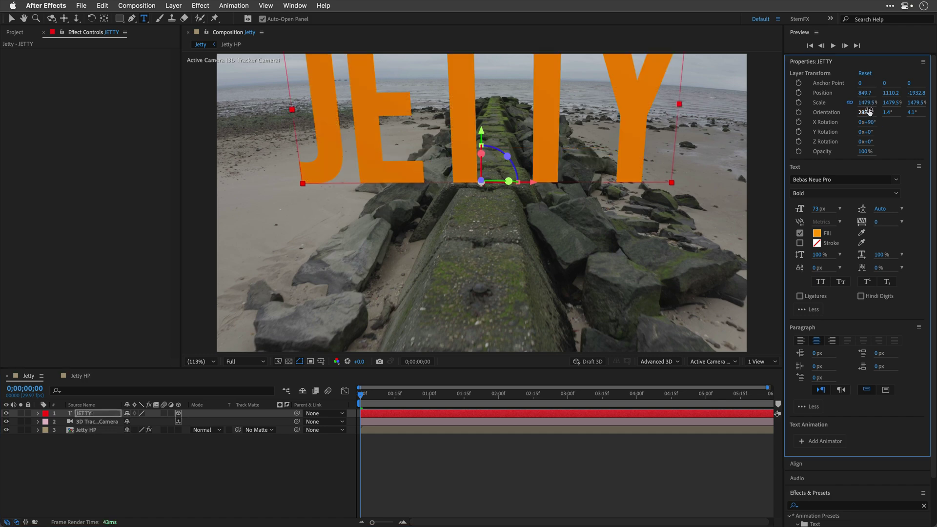
left_click_drag(851, 106, 393, 162)
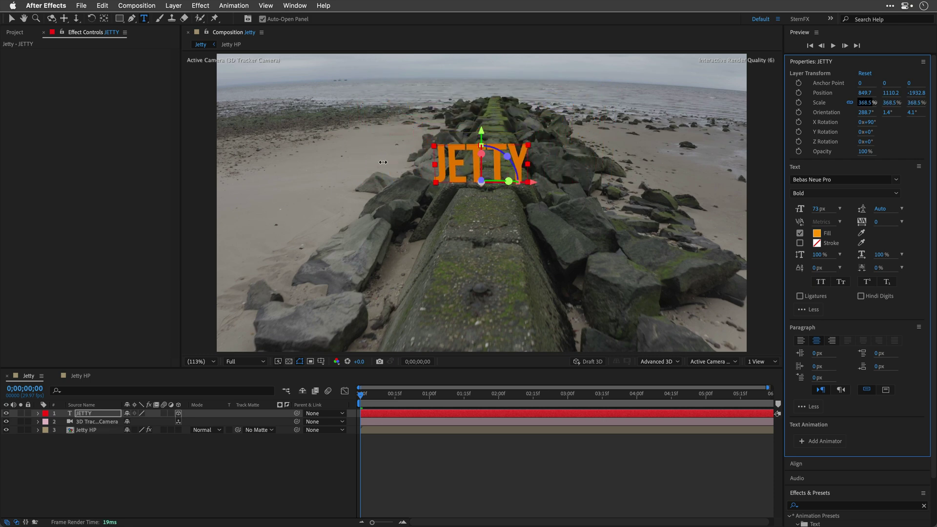
key("space")
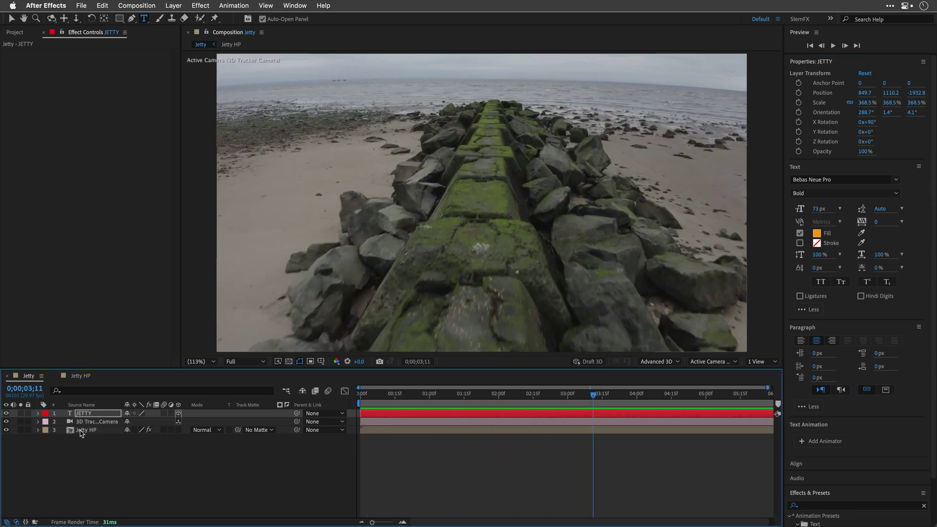
- Create a text layer at a 3D Camera Tracker point far down the jetty in Jetty HP
left_click(84, 430)
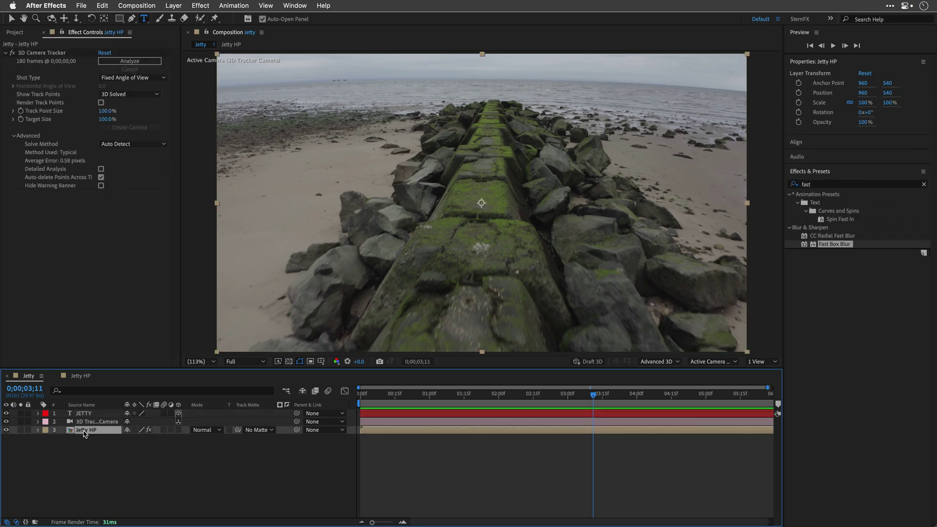
left_click(41, 53)
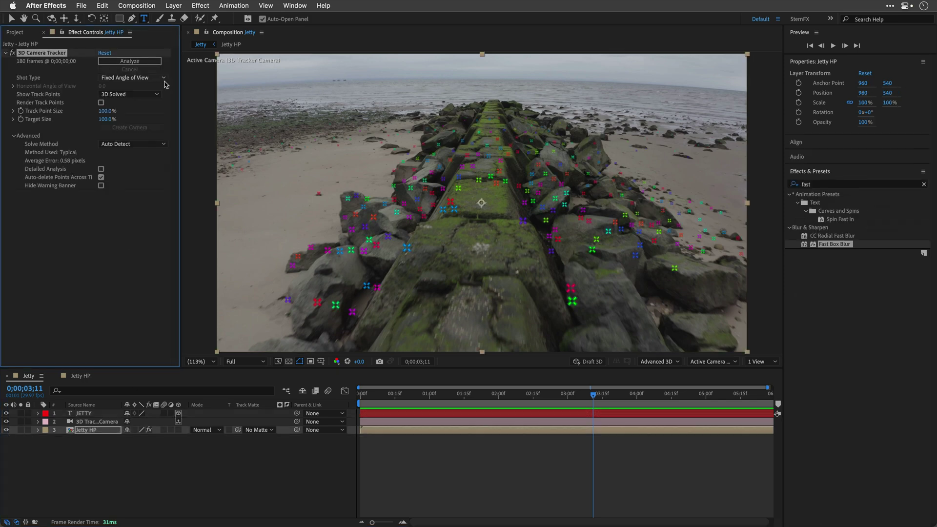
right_click(487, 147)
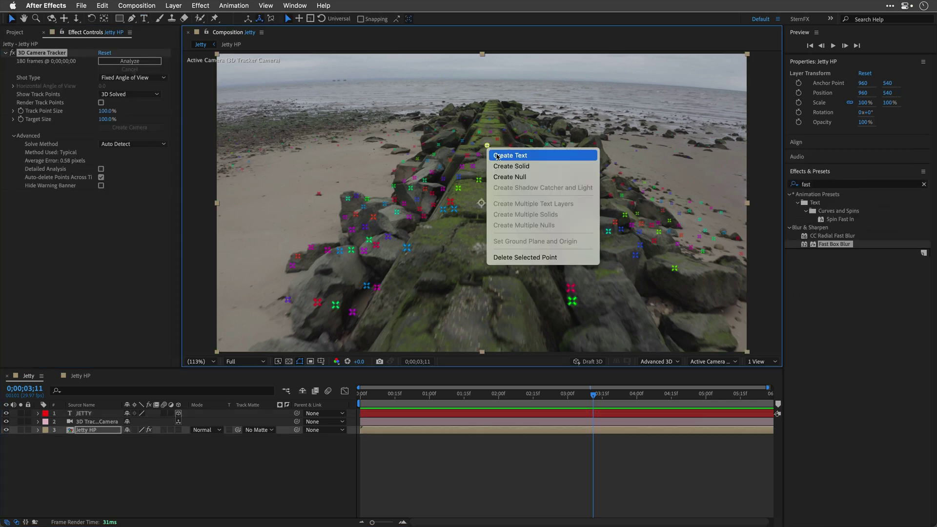
left_click(497, 156)
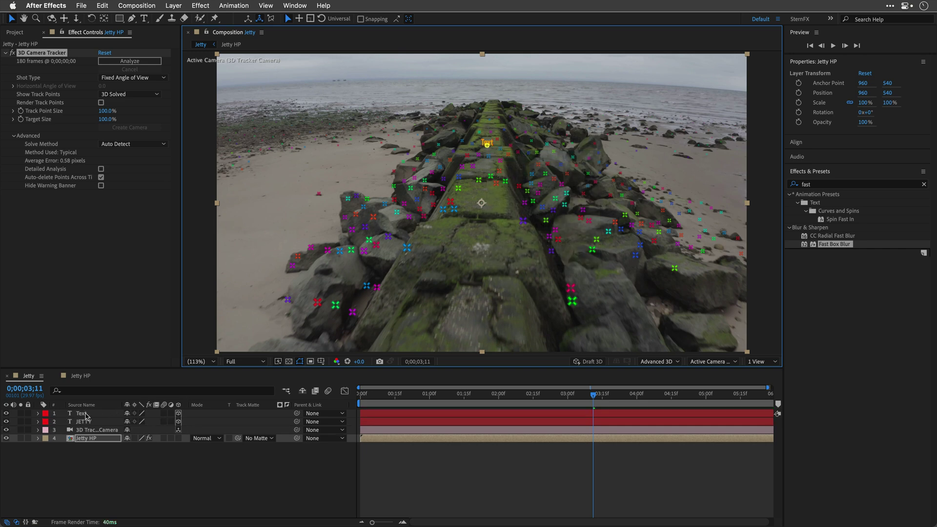
- Enlarge the new Text layer's font size and preview it on the footage
left_click(85, 416)
left_click_drag(814, 212, 845, 204)
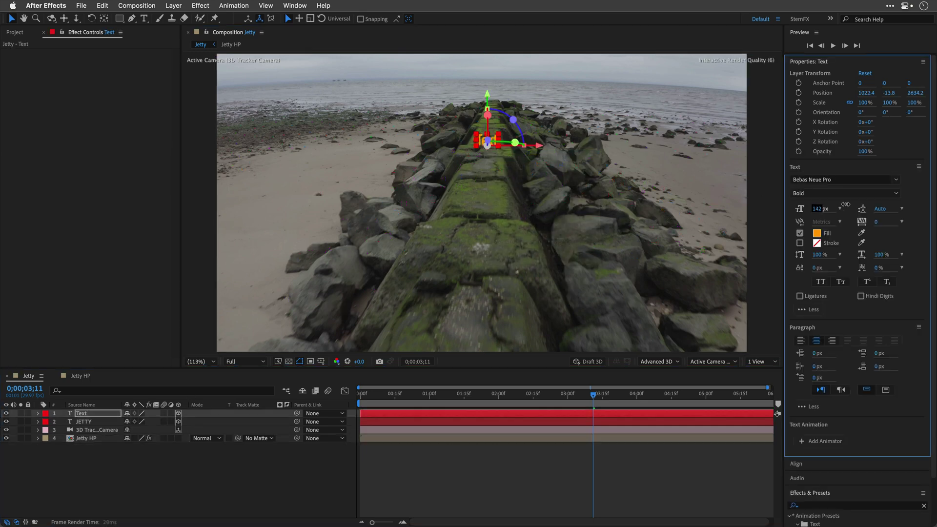
key("space")
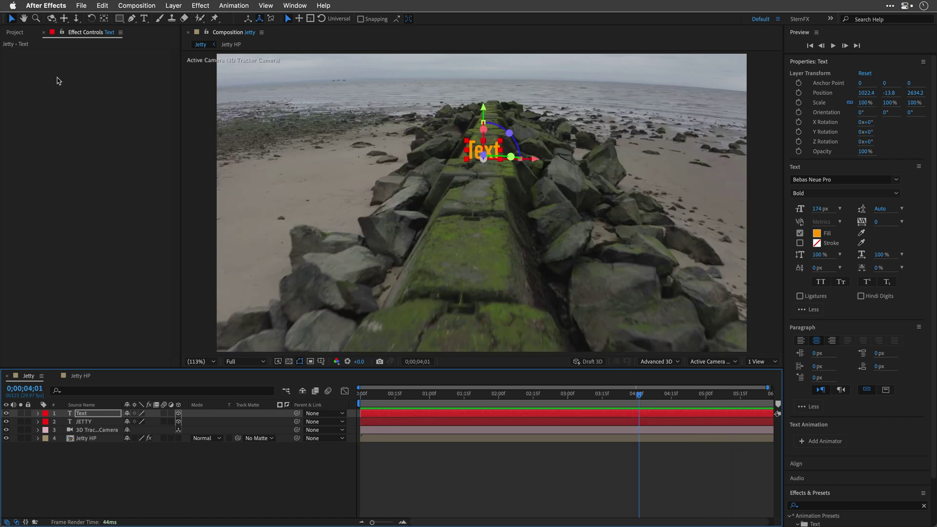
- Open the Jetty Final composition and play its tracked 3D mermaid along the jetty
left_click(17, 35)
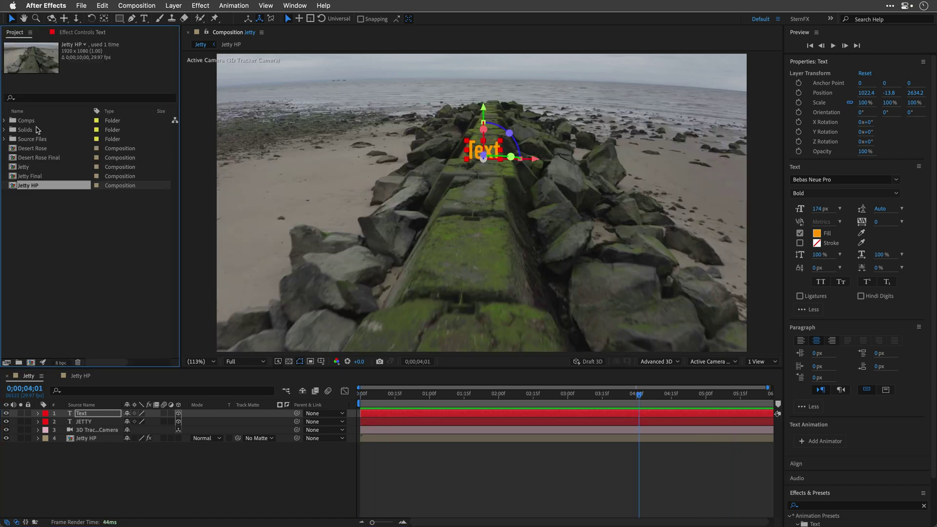
double_click(23, 176)
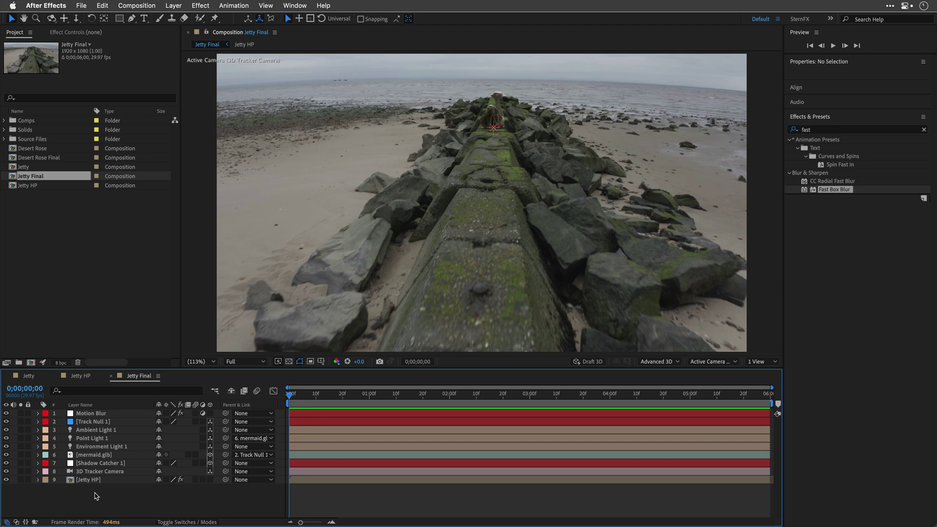
key("space")
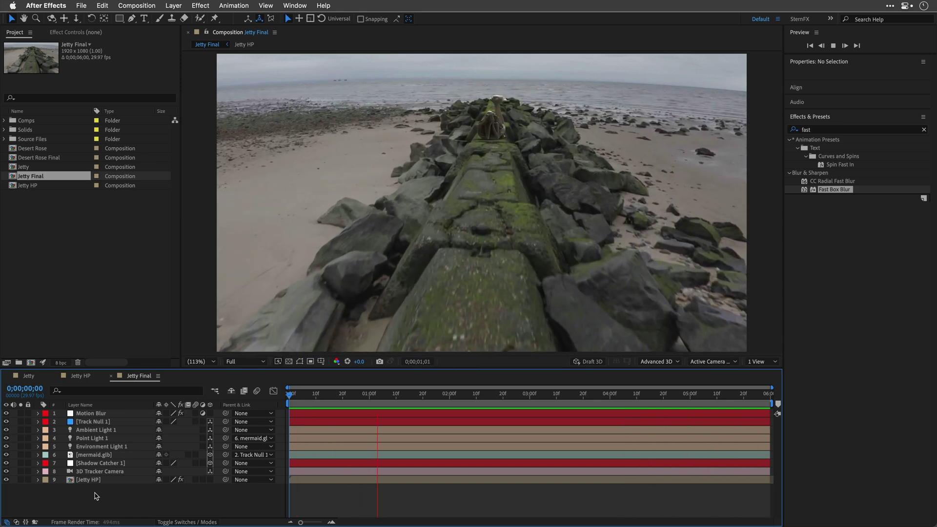
- Re-enable the high-pass effects on the Jetty.mp4 layer in Jetty HP
left_click(79, 376)
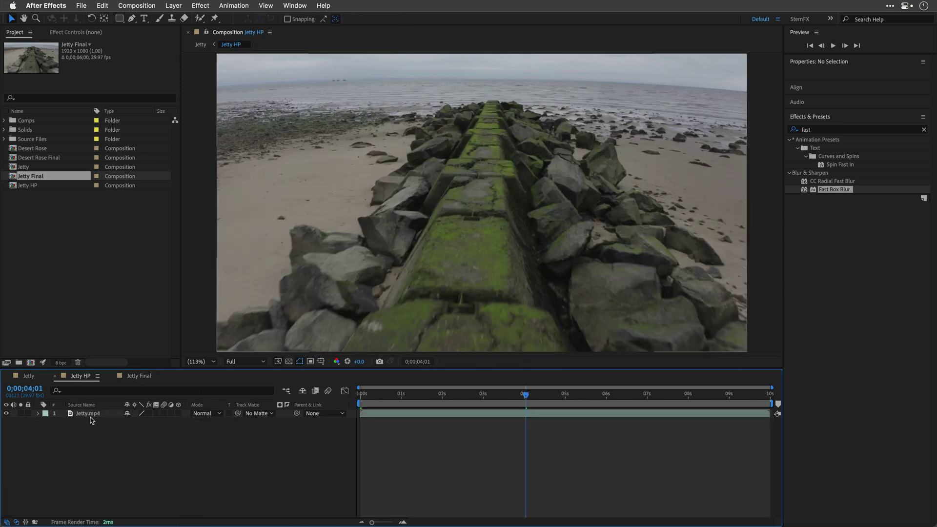
left_click(82, 414)
left_click(88, 32)
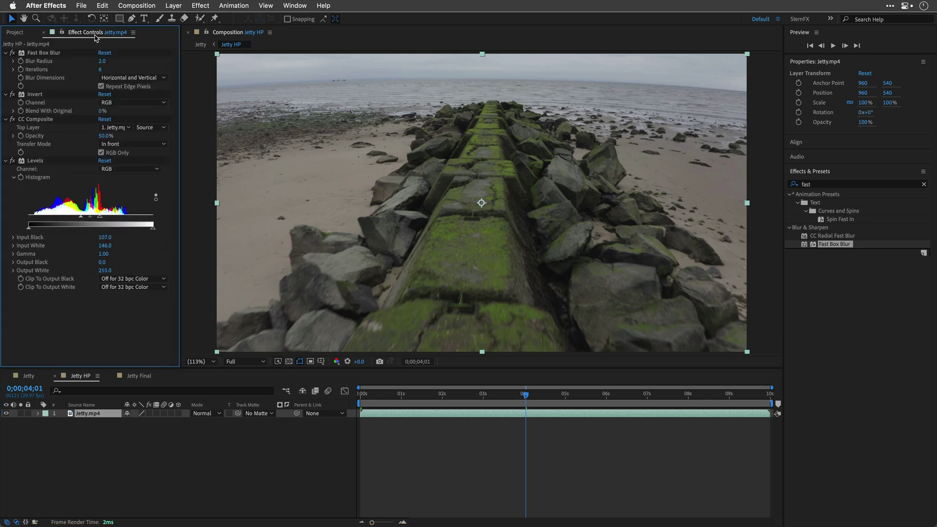
left_click(150, 414)
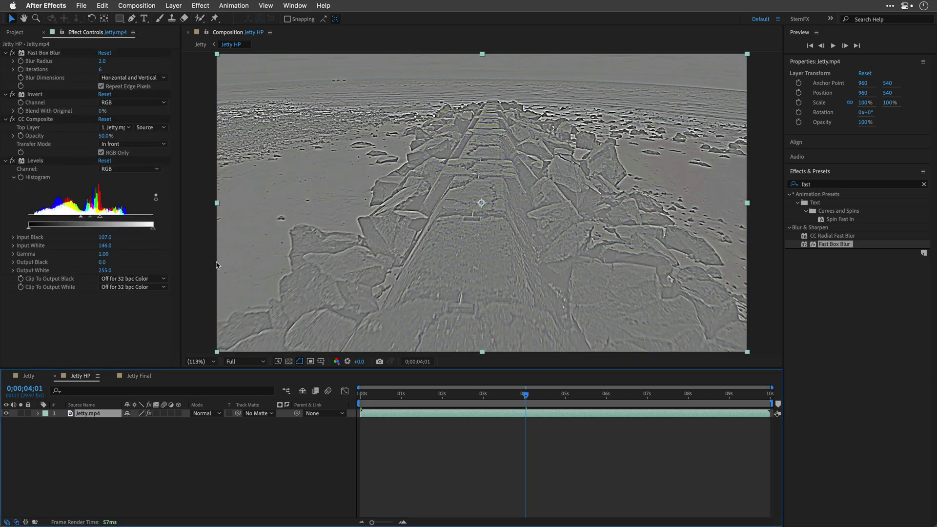
- Save the four selected effects as the High Pass.ffx animation preset in the SternFX folder
left_click(43, 53)
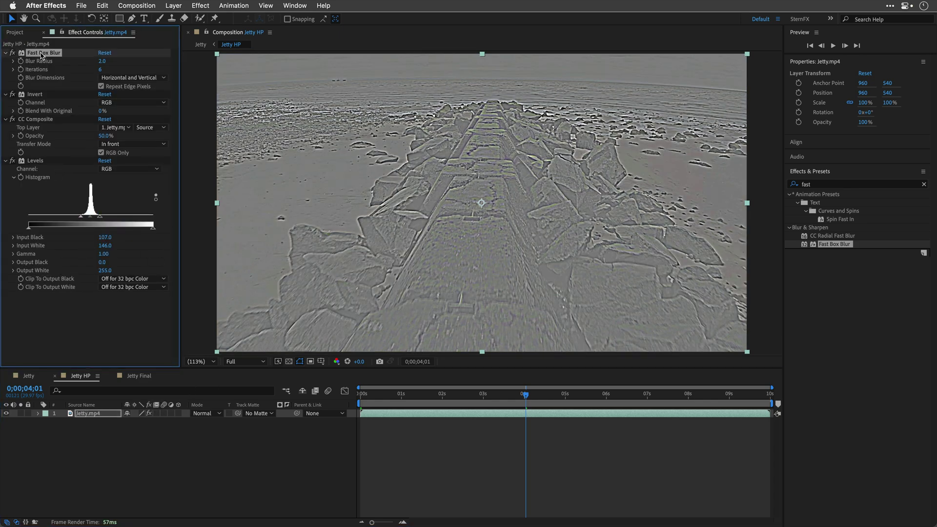
left_click(228, 4)
left_click(234, 21)
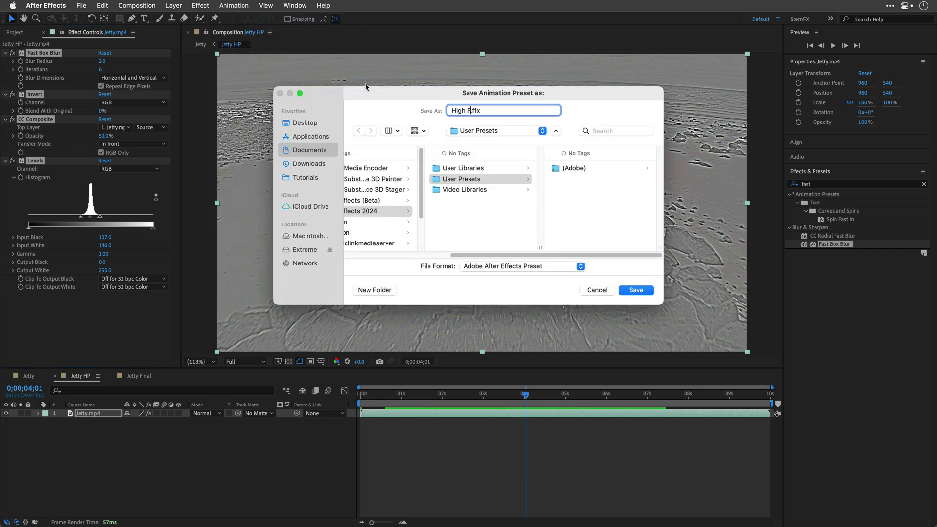
left_click(593, 168)
left_click(586, 239)
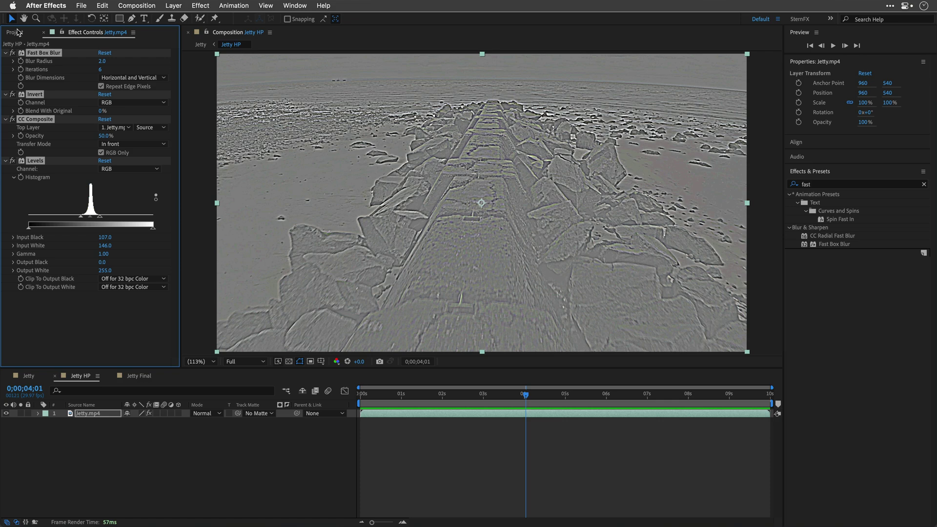
- Open the Croatia Final composition showing the tracked 3D ŠIBENIK title
left_click(17, 33)
double_click(33, 149)
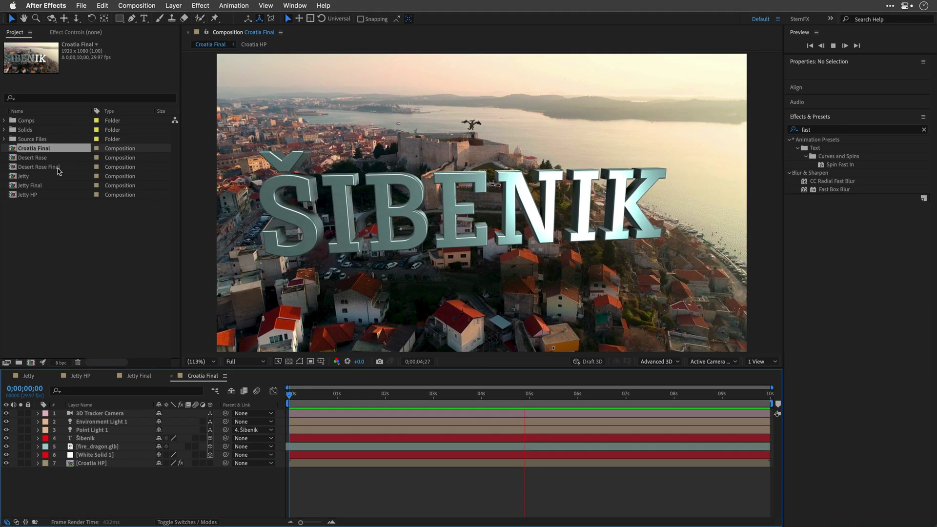
- Open Desert Rose Final and play its ABU DHABI DESERT CHALLENGE title over the dunes
double_click(29, 167)
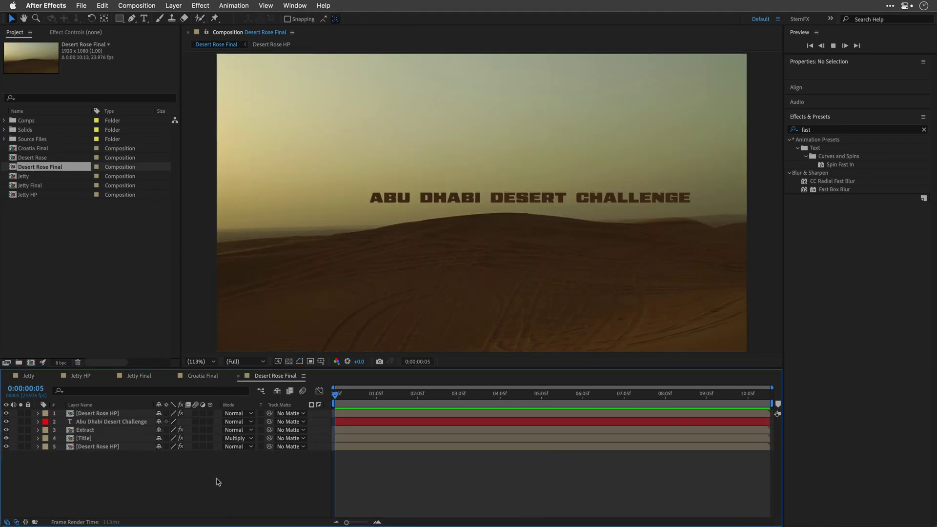
key("space")
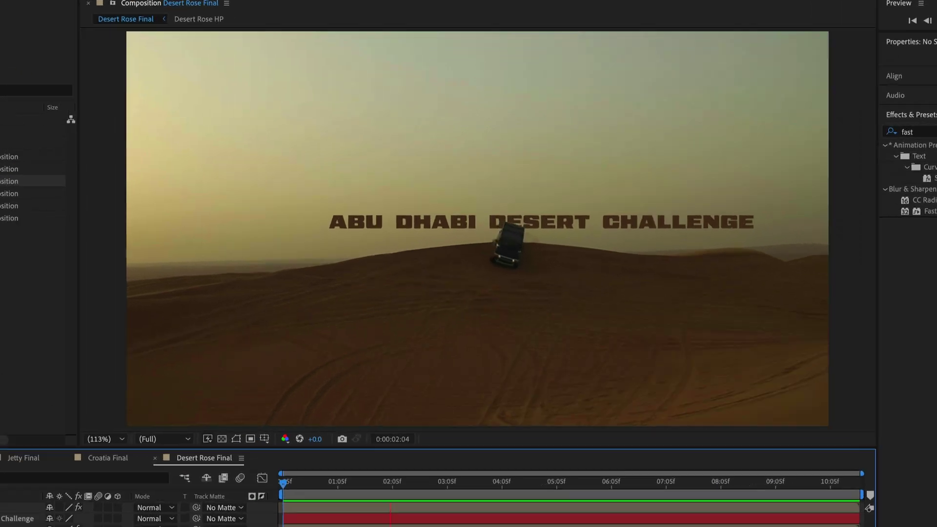